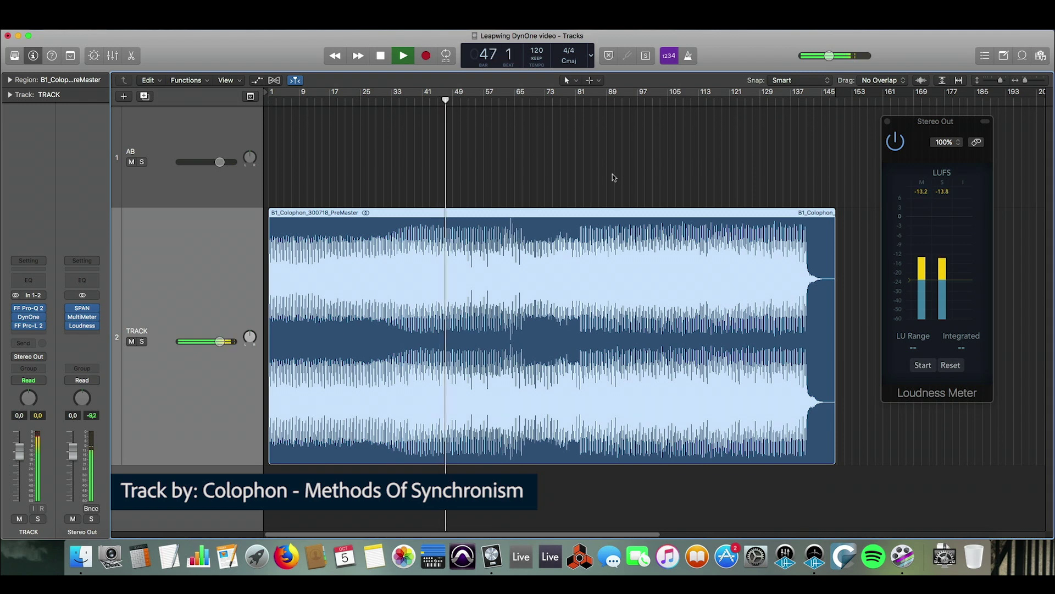
# Play the track from around bar 92 and check its spectrum and levels in the stereo output's MultiMeter
pyautogui.press('space')
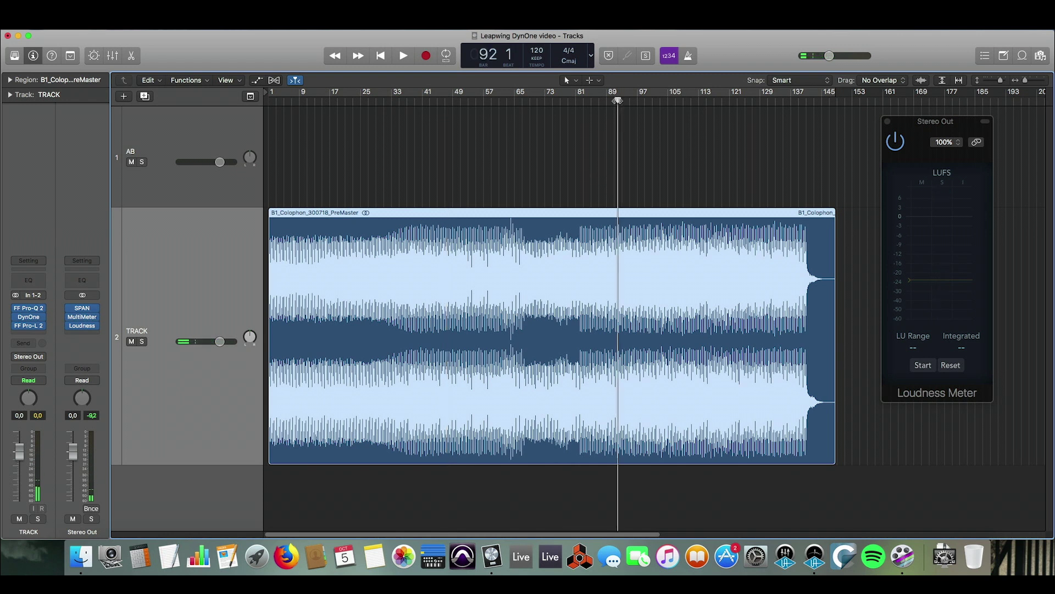
pyautogui.doubleClick(615, 100)
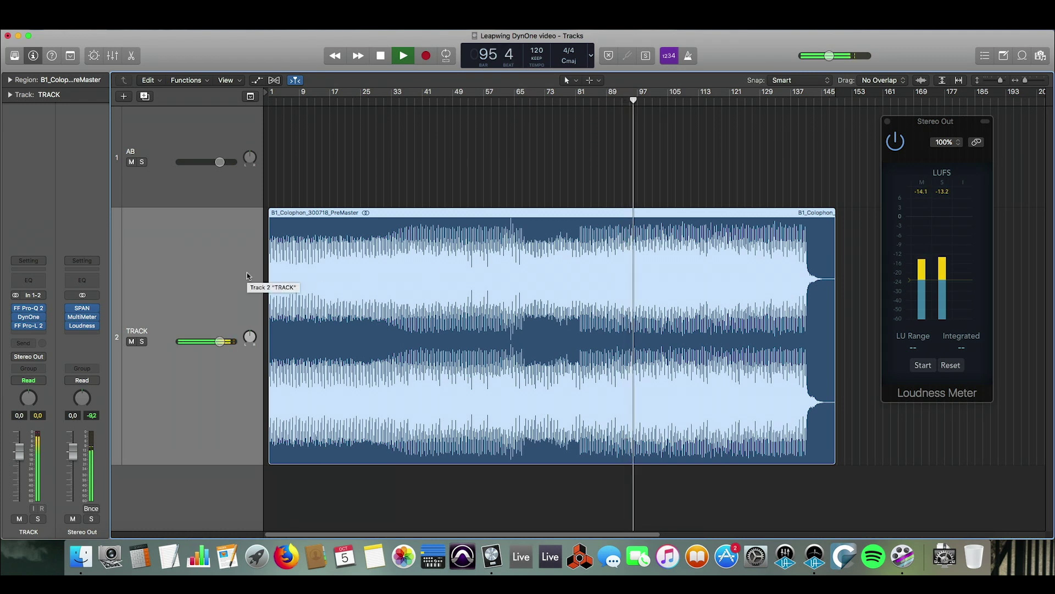
pyautogui.click(81, 317)
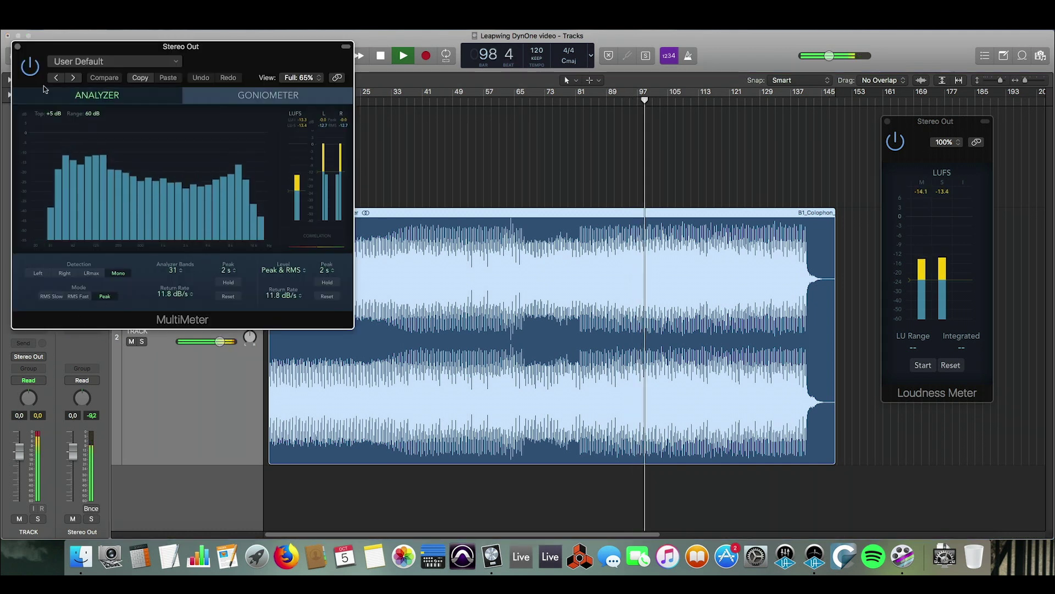
pyautogui.press('super+w')
pyautogui.press('space')
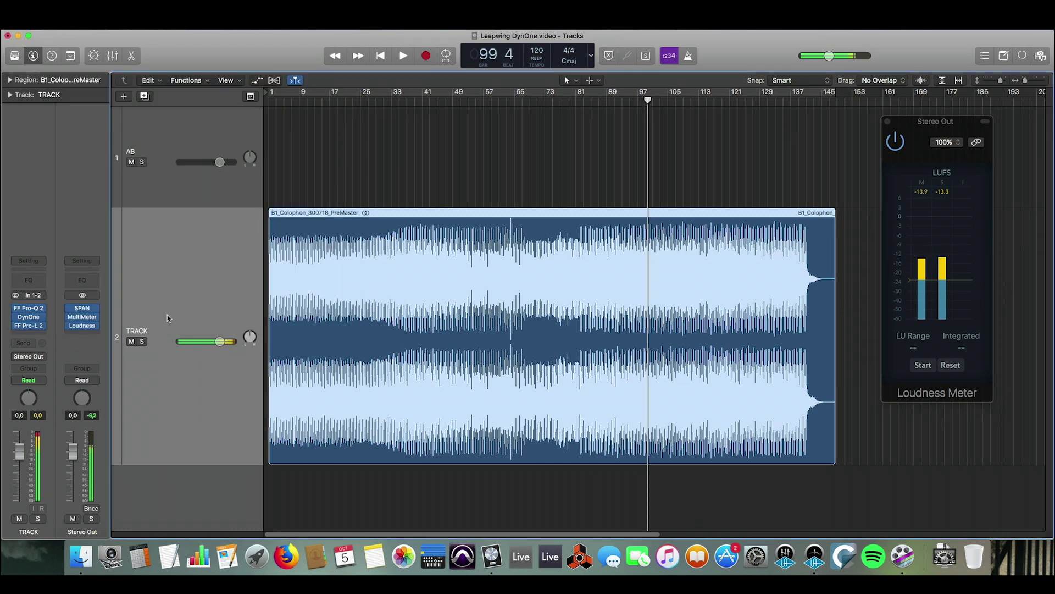
# Load the TOP END LIFT preset in the track's DynOne plug-in and view its LF and MF band settings
pyautogui.click(31, 320)
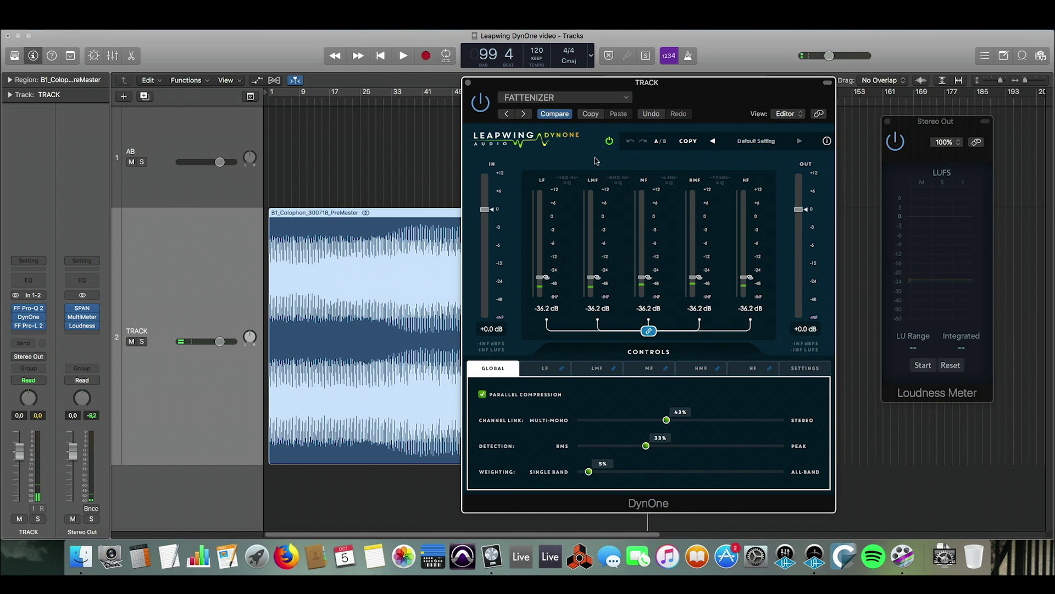
pyautogui.click(523, 114)
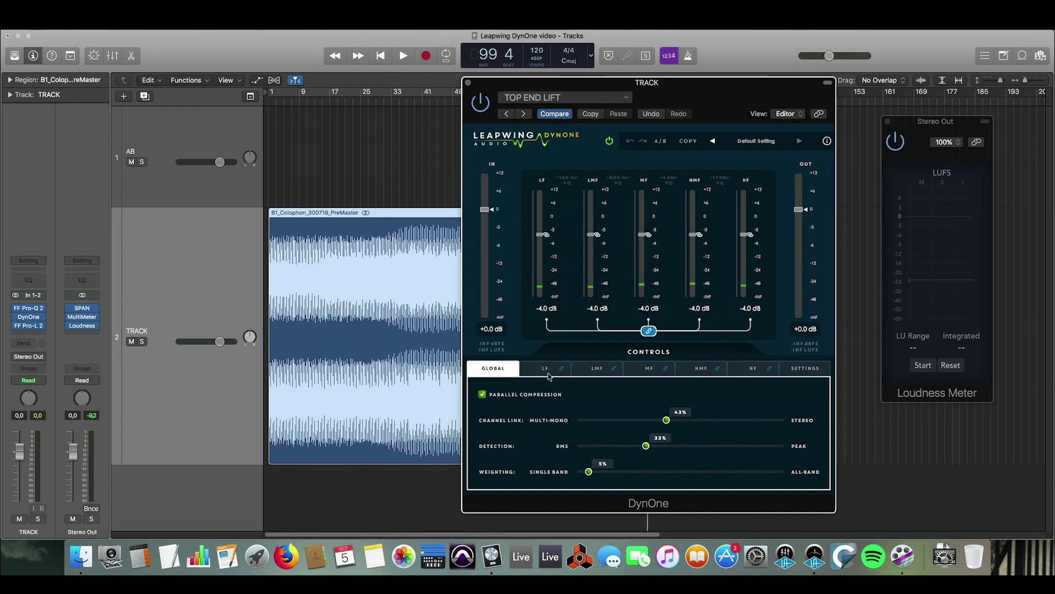
pyautogui.click(547, 370)
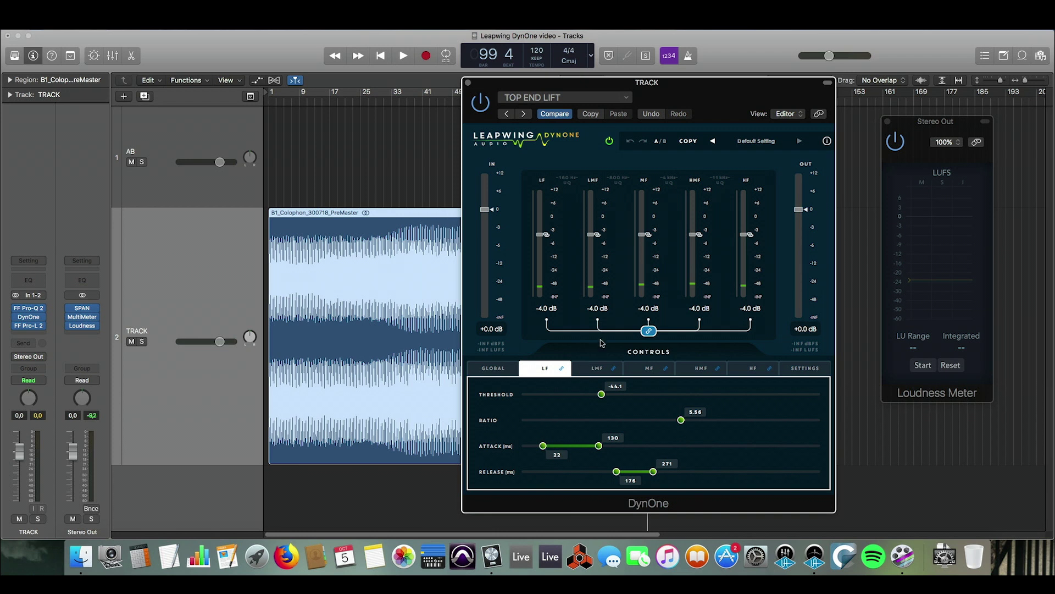
pyautogui.click(648, 368)
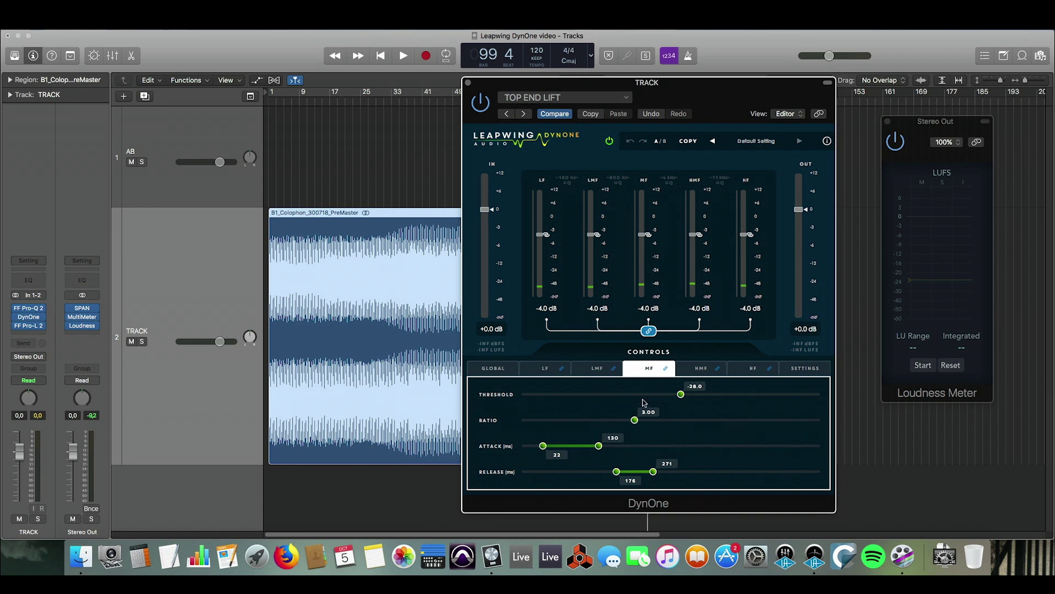
# Play the track from before bar 89 with DynOne bypassed, re-enable it and lower the linked band gains to -4.4 dB
pyautogui.moveTo(663, 91); pyautogui.dragTo(470, 90)
pyautogui.click(654, 140)
pyautogui.click(603, 100)
pyautogui.press('space')
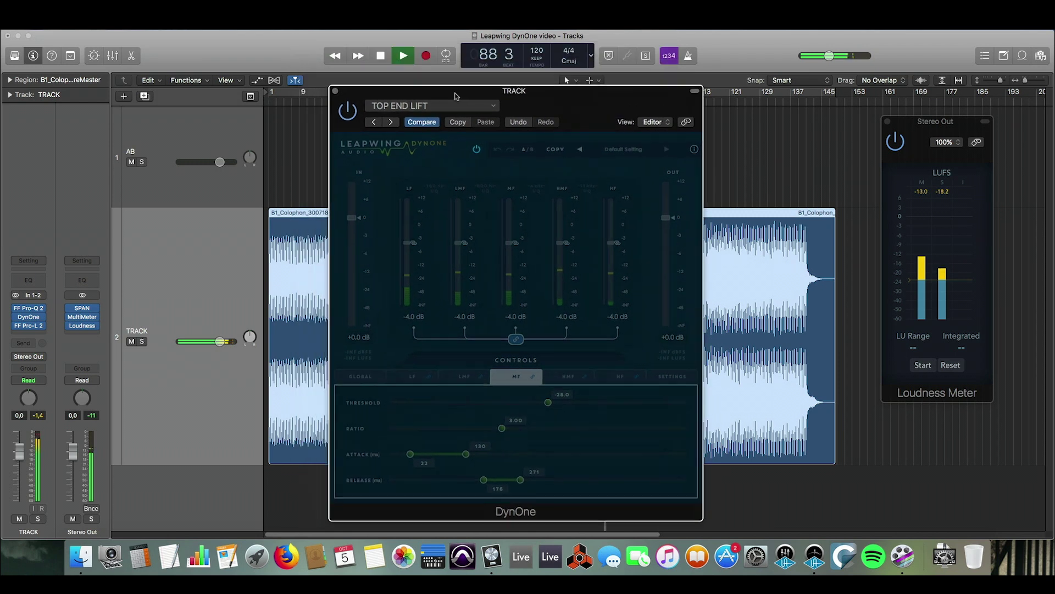
pyautogui.click(477, 149)
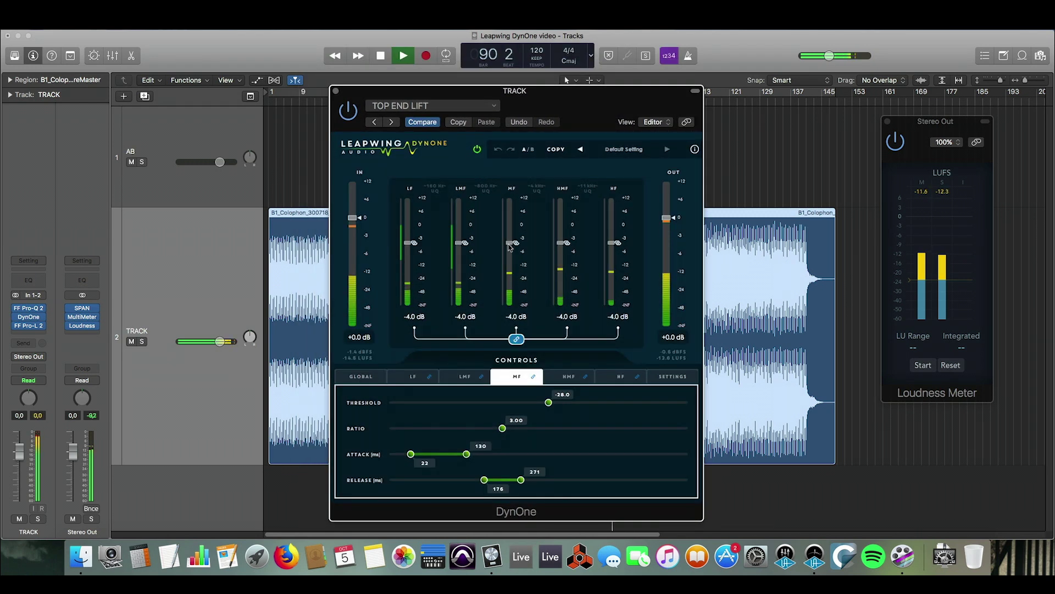
pyautogui.moveTo(512, 243); pyautogui.dragTo(514, 249)
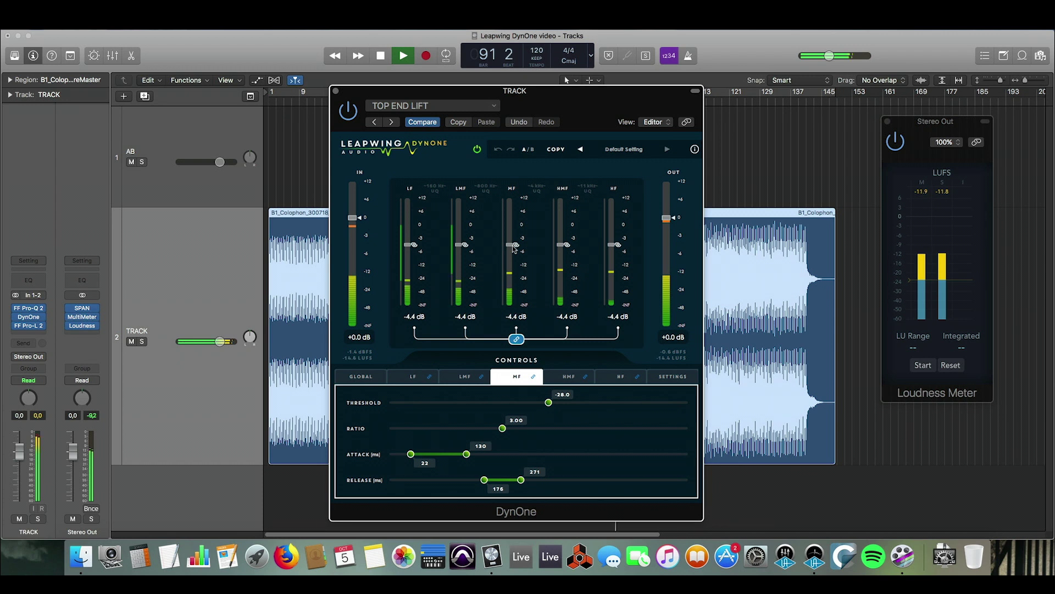
# Compare the playing track with DynOne bypassed and active, ending with the processing enabled and playback stopped
pyautogui.click(477, 149)
pyautogui.click(477, 150)
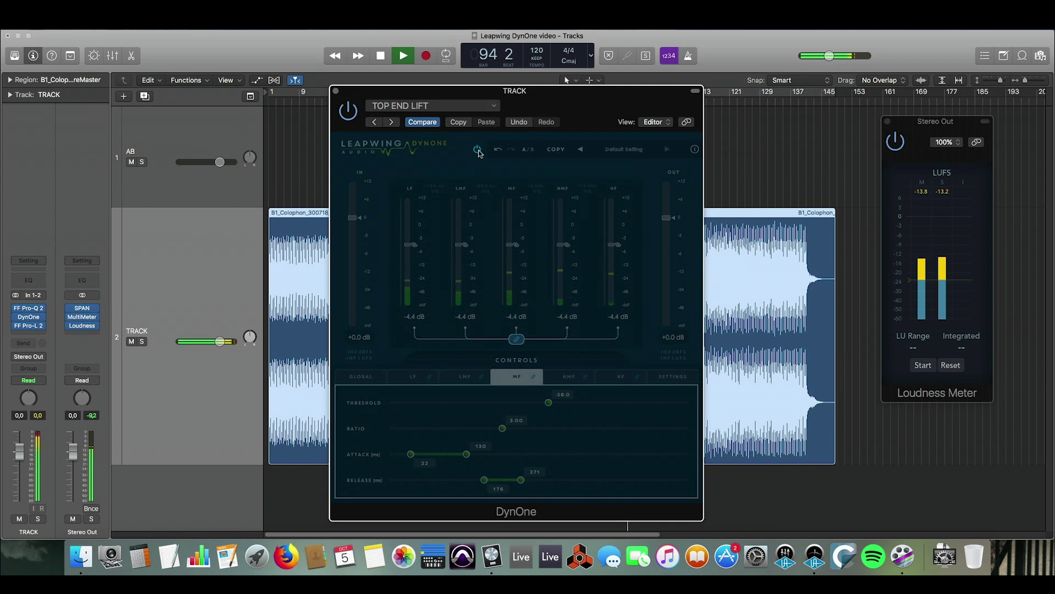
pyautogui.click(477, 149)
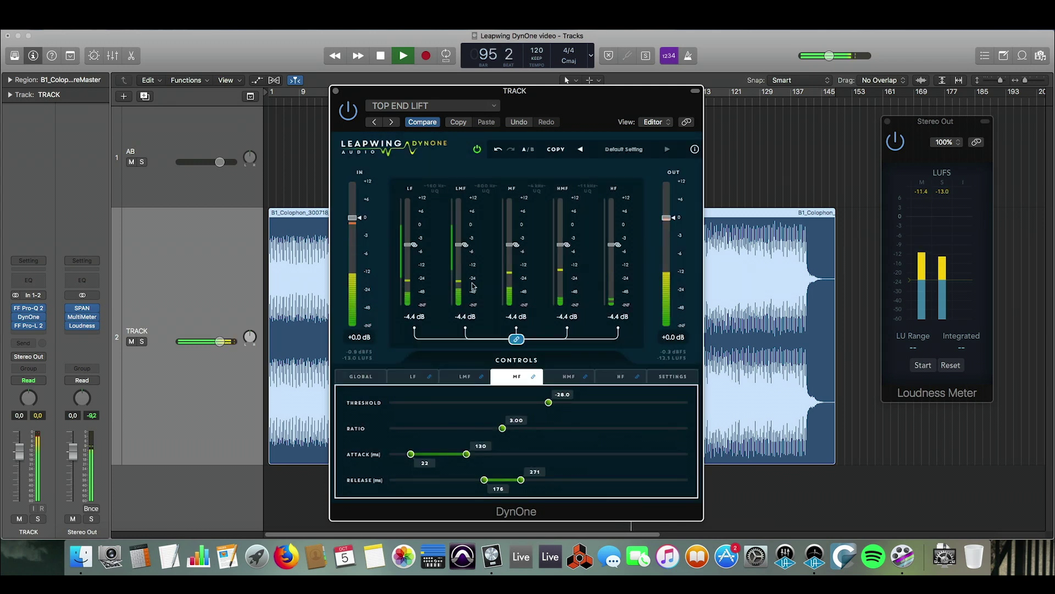
pyautogui.press('space')
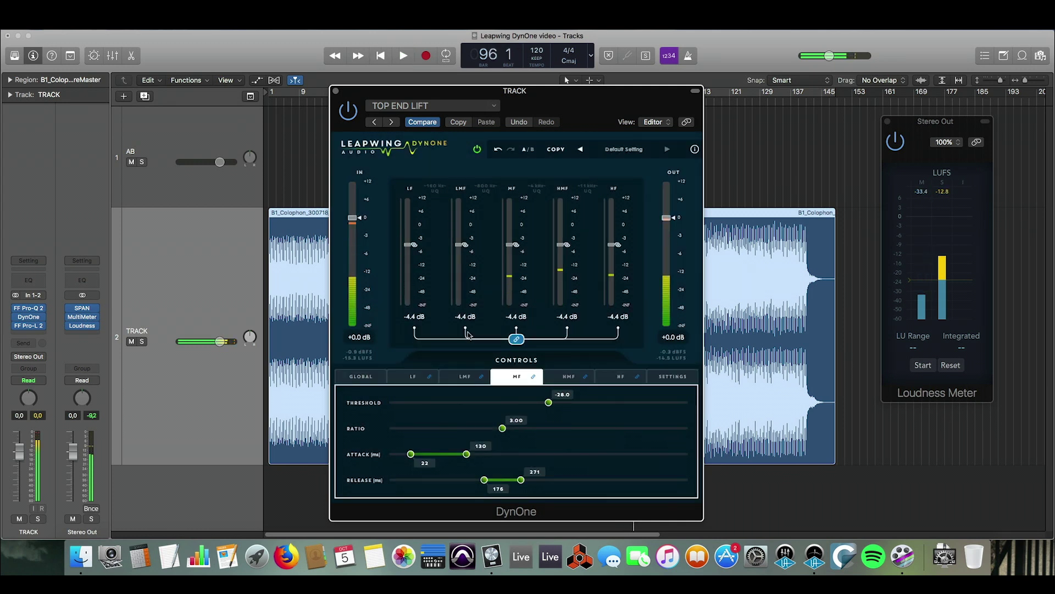
# View DynOne's global compression settings and unlink the gain faders of the five bands
pyautogui.moveTo(566, 94); pyautogui.dragTo(651, 95)
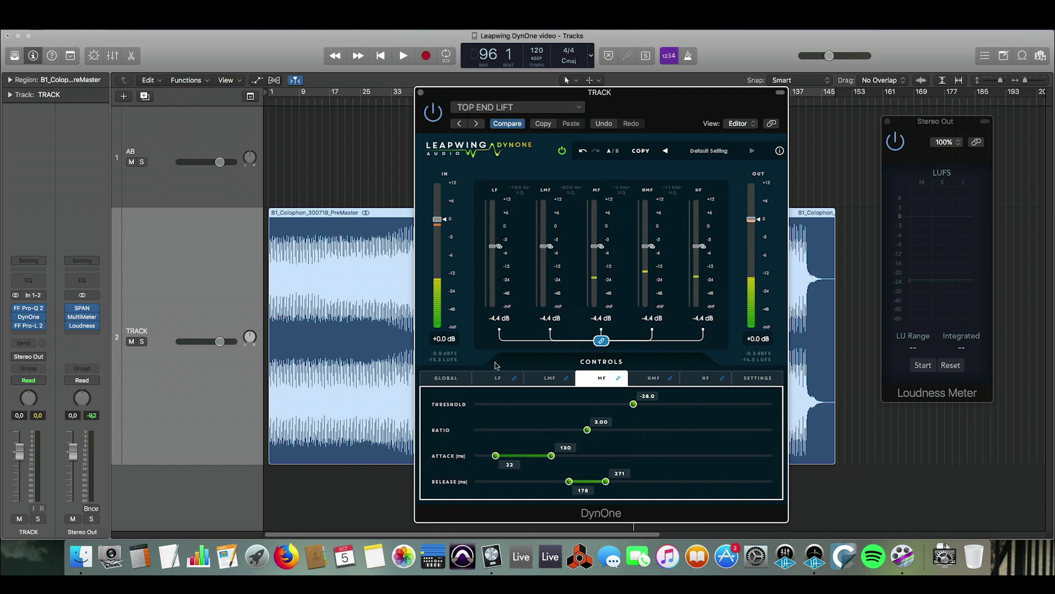
pyautogui.click(457, 377)
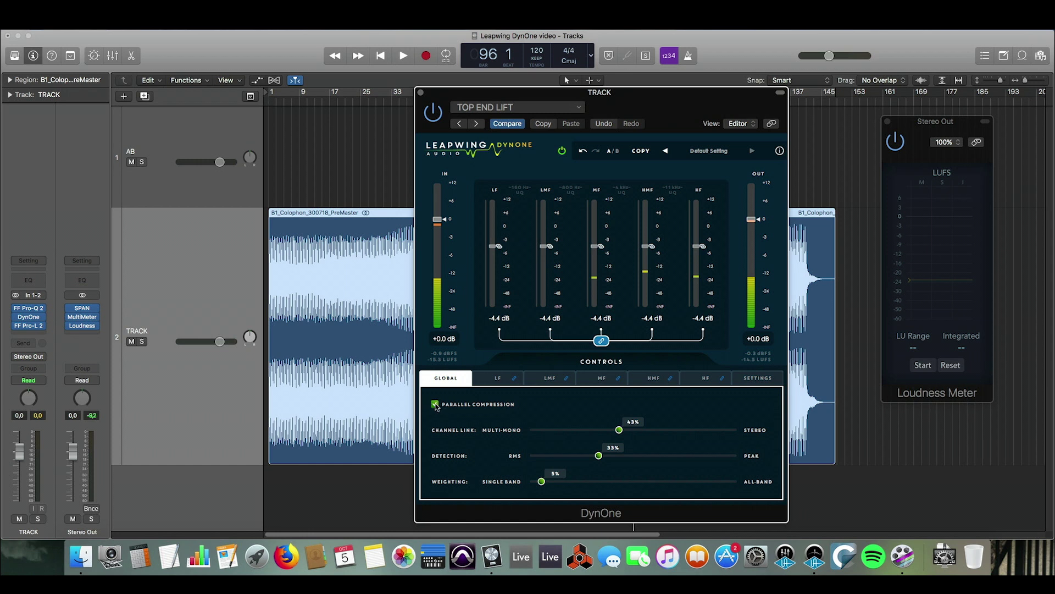
pyautogui.click(550, 379)
pyautogui.click(601, 341)
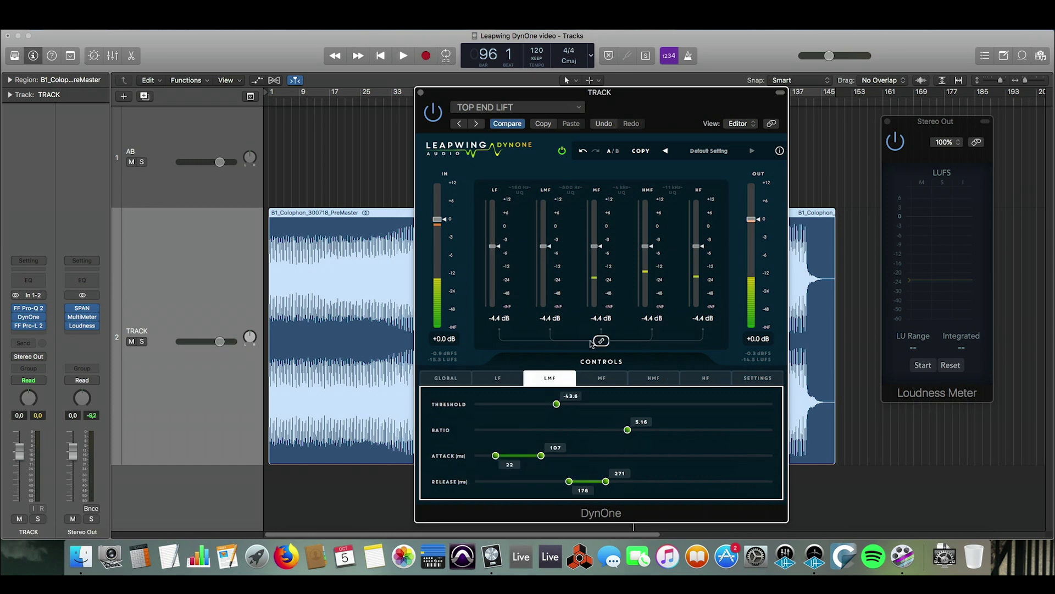
# Examine the threshold, ratio, attack and release settings of the LF, LMF, MF and HMF bands
pyautogui.click(510, 377)
pyautogui.click(541, 379)
pyautogui.click(584, 379)
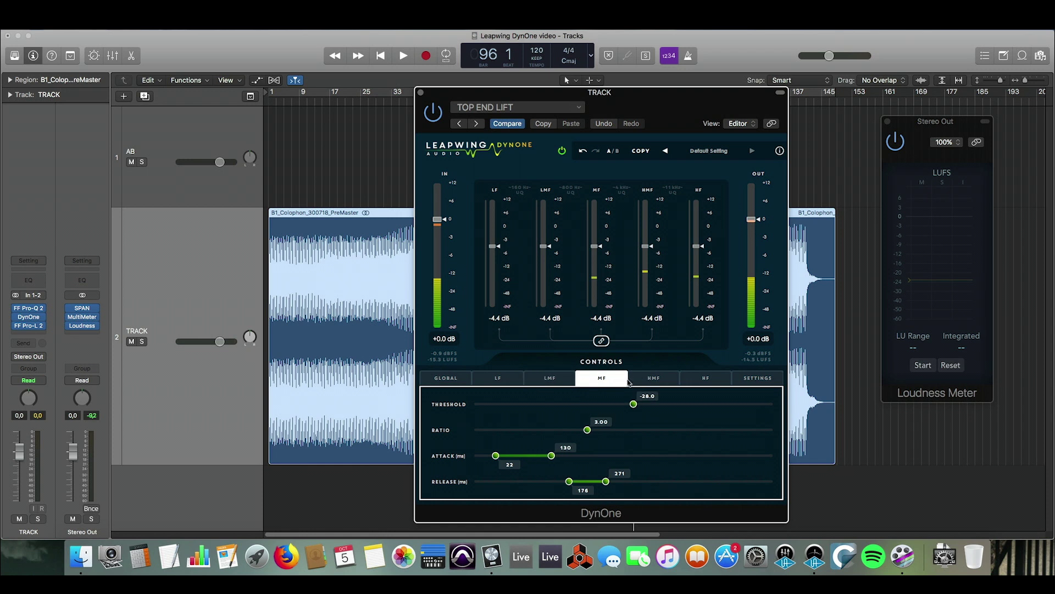
pyautogui.click(650, 379)
pyautogui.click(548, 378)
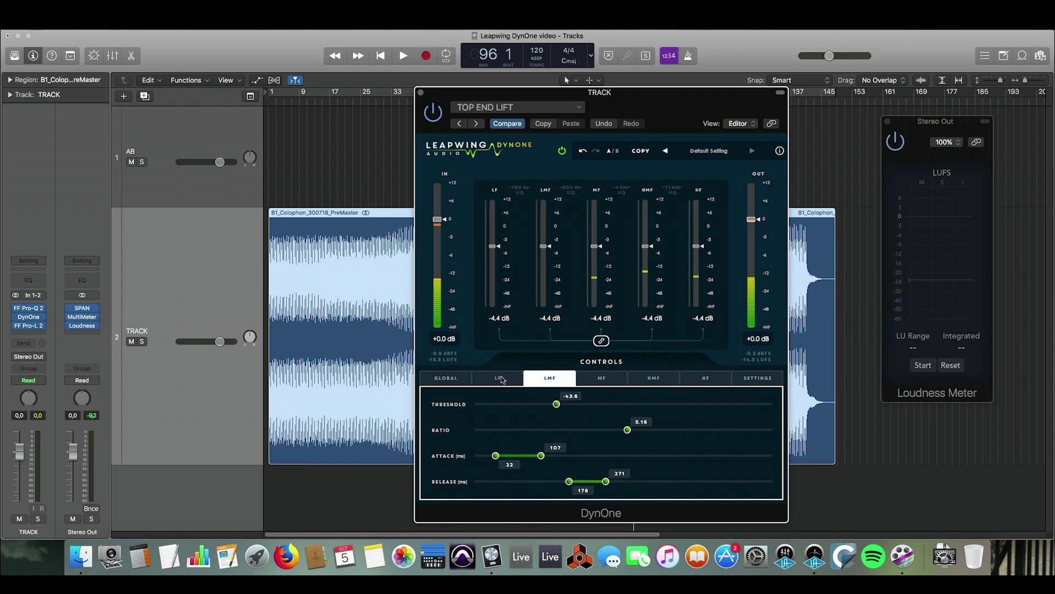
pyautogui.click(502, 378)
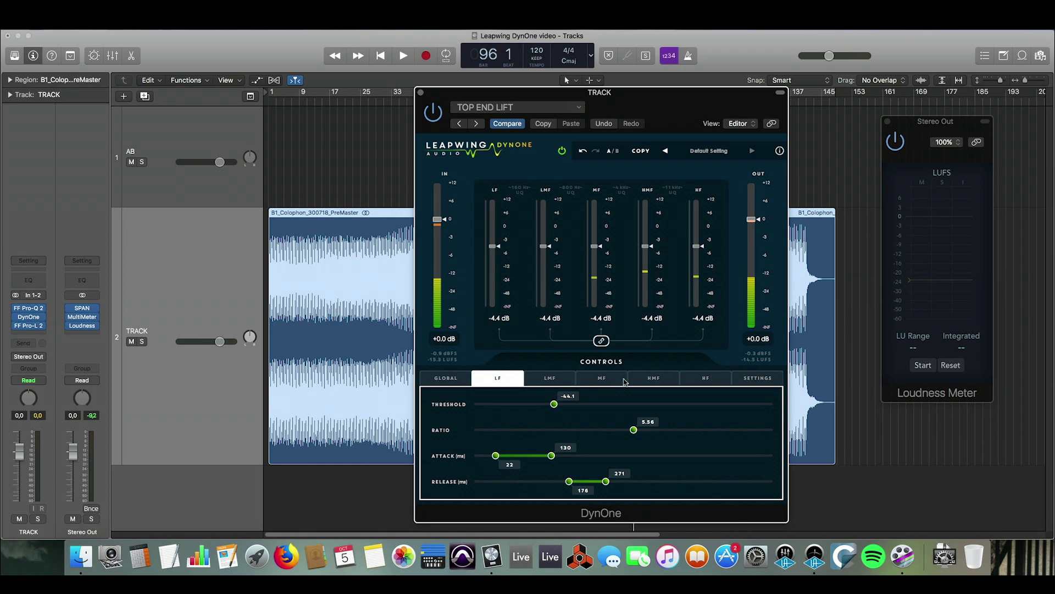
pyautogui.click(546, 379)
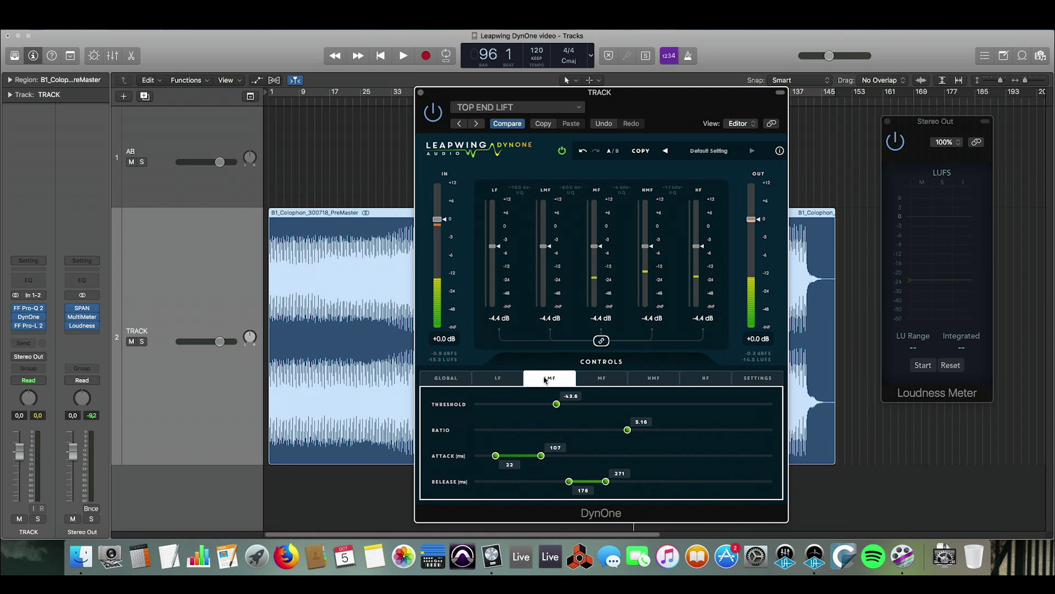
pyautogui.click(652, 380)
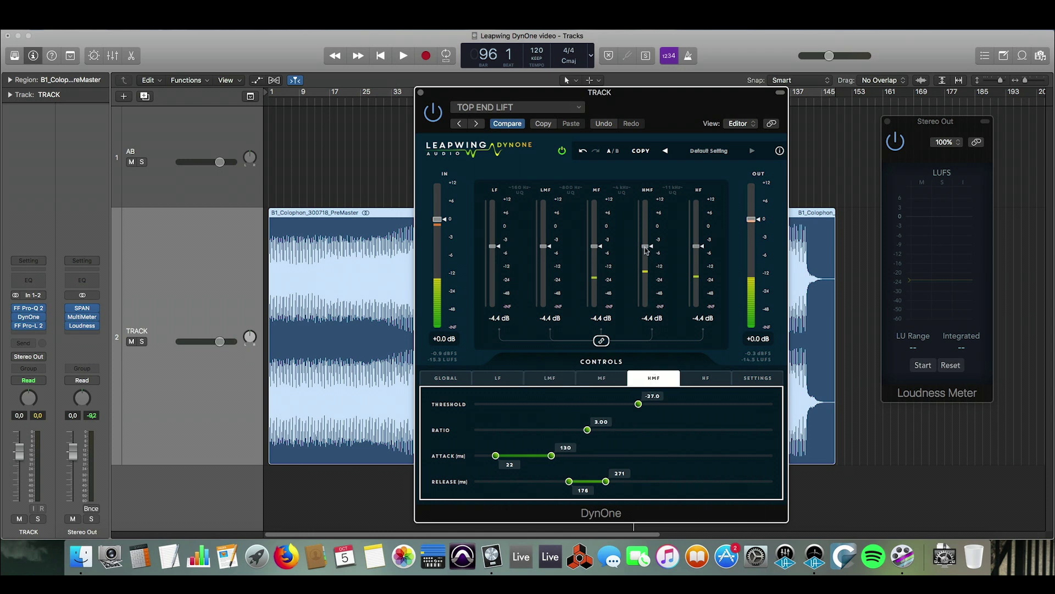
# Audition the HMF and HF bands in solo during playback, finishing with HMF soloed and playback stopped
pyautogui.press('space')
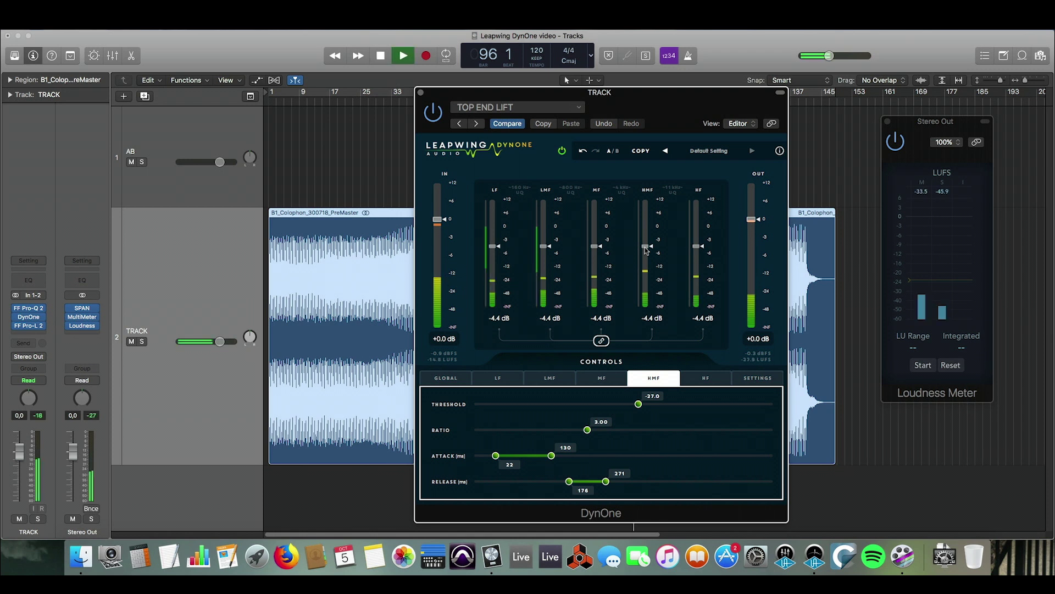
pyautogui.click(645, 247)
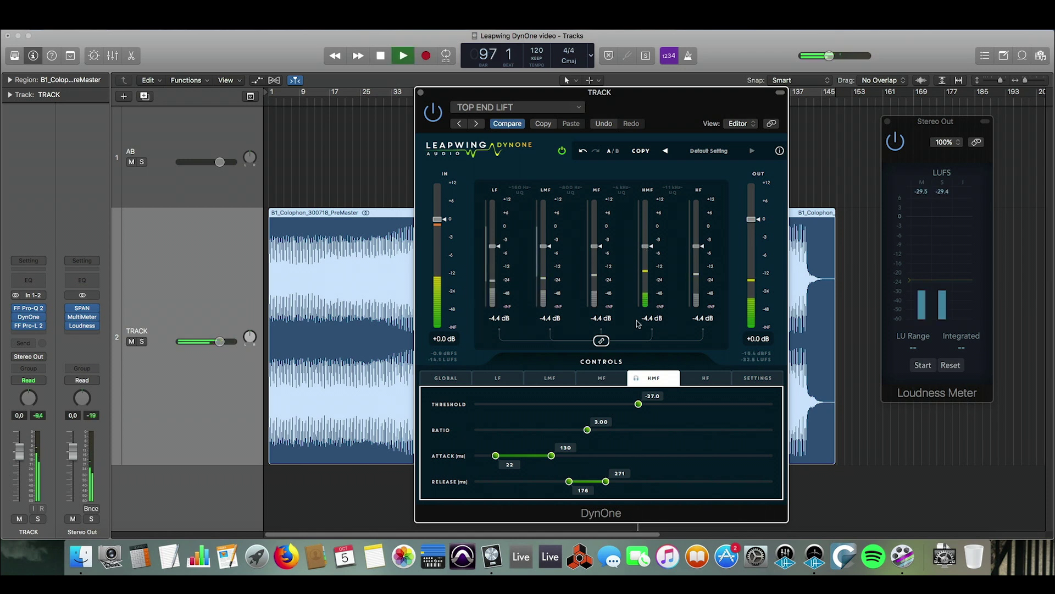
pyautogui.click(699, 248)
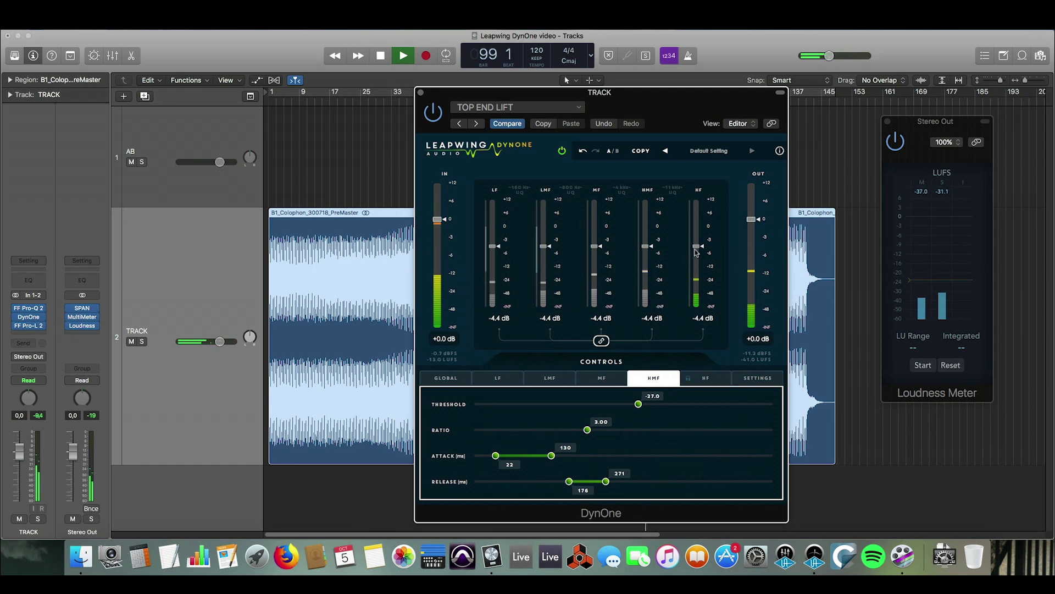
pyautogui.click(687, 378)
pyautogui.click(645, 247)
pyautogui.press('space')
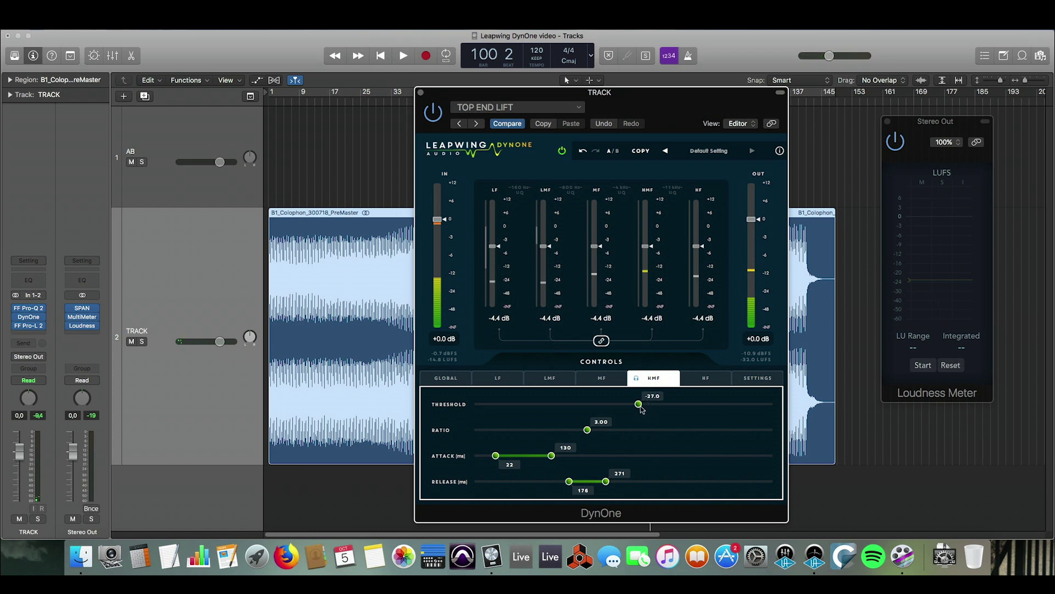
# Set the HMF band's threshold to -37.0 and its ratio to 2.78 while listening to it soloed
pyautogui.moveTo(640, 407); pyautogui.dragTo(578, 409)
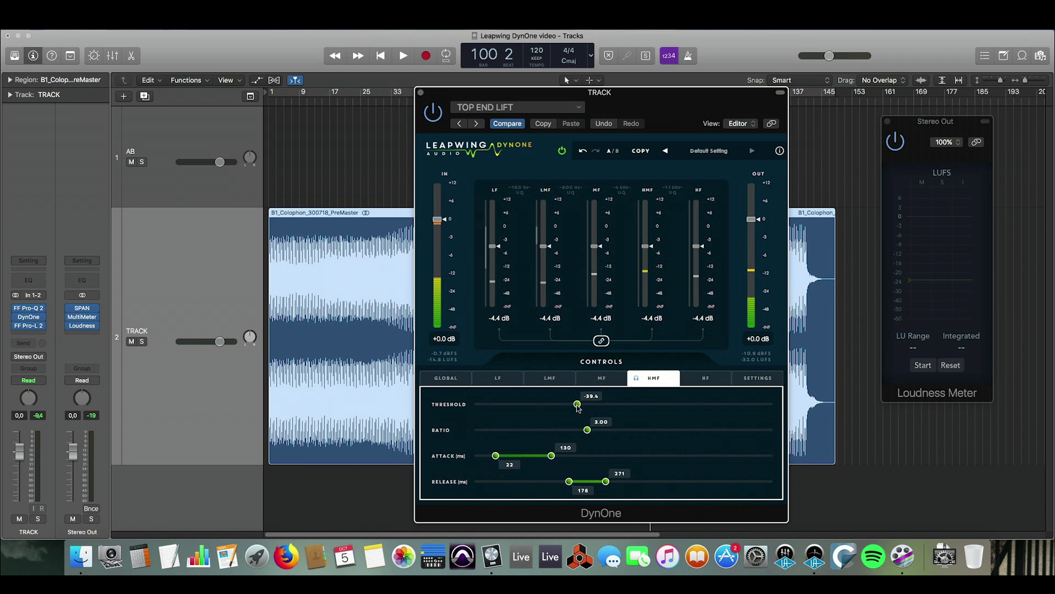
pyautogui.press('space')
pyautogui.moveTo(577, 404)
pyautogui.mouseDown()
pyautogui.moveTo(586, 432)
pyautogui.moveTo(617, 405)
pyautogui.moveTo(723, 405)
pyautogui.moveTo(589, 405)
pyautogui.mouseUp()
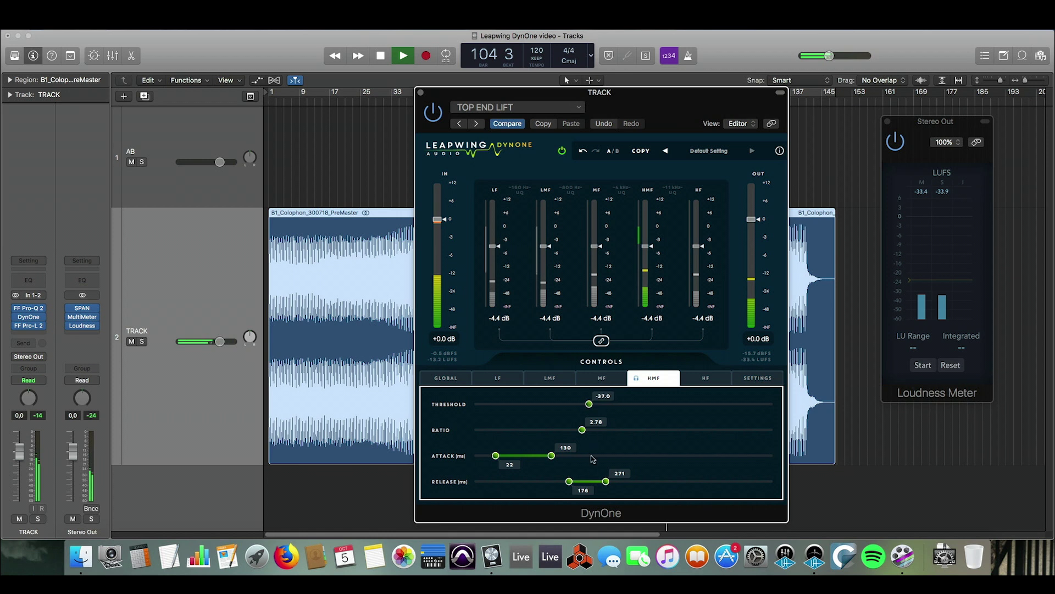
pyautogui.press('space')
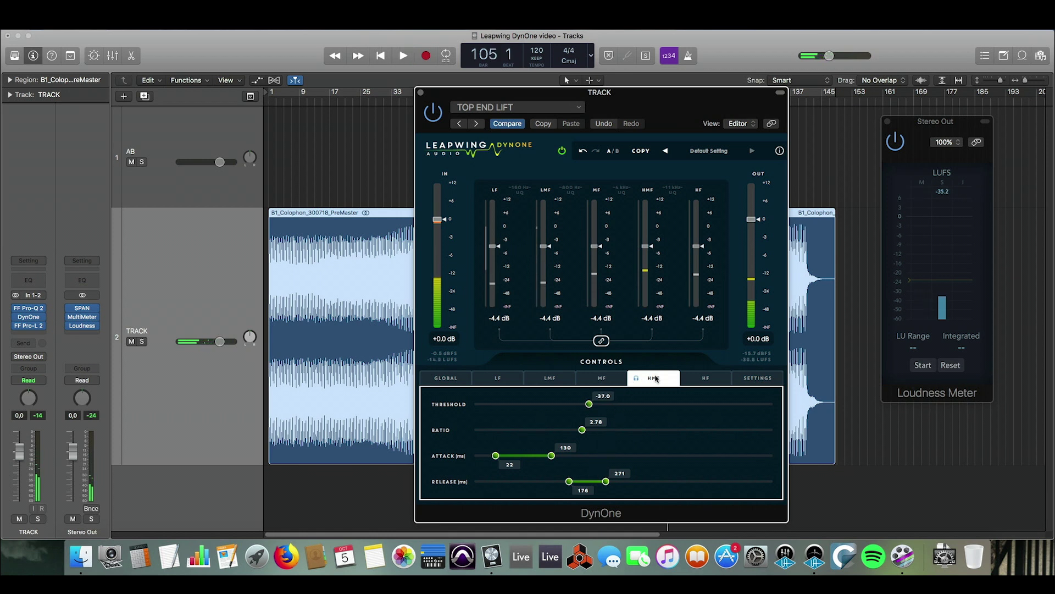
# Solo the LMF band, show its compression settings and listen to it briefly
pyautogui.click(545, 247)
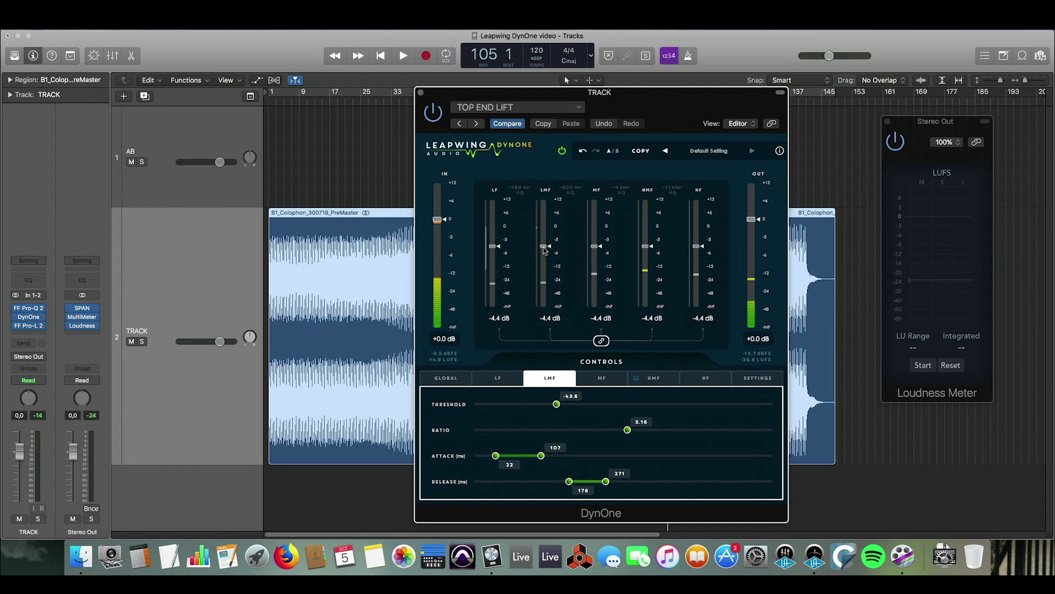
pyautogui.press('space')
pyautogui.click(648, 246)
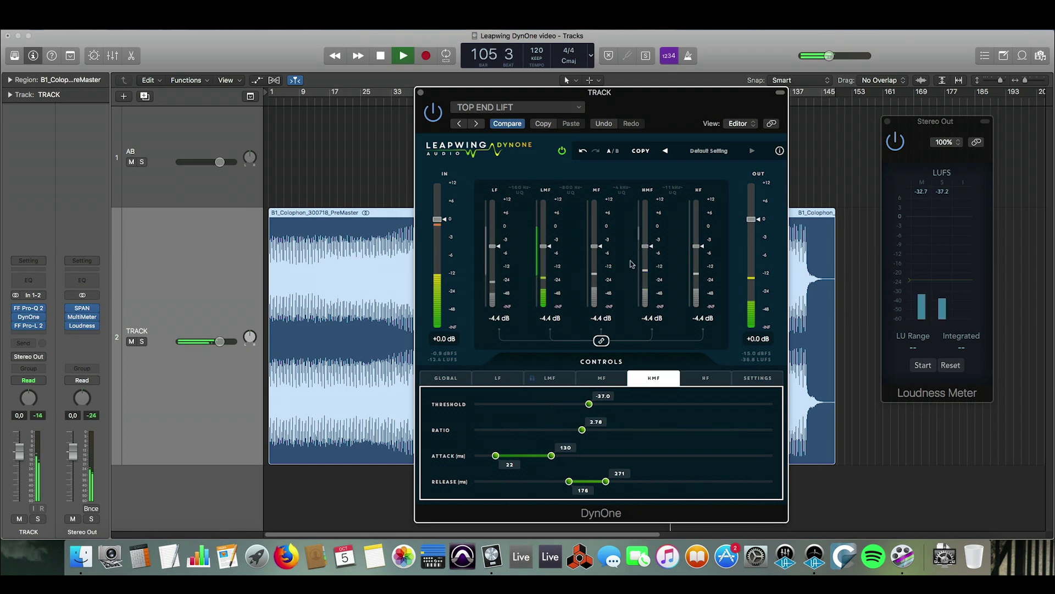
pyautogui.click(551, 378)
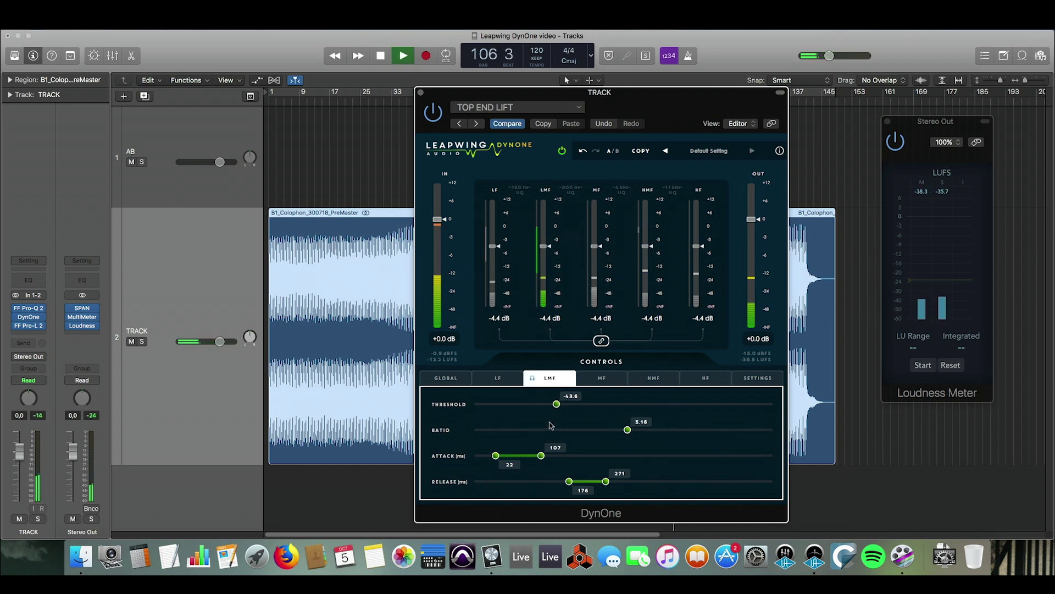
pyautogui.press('space')
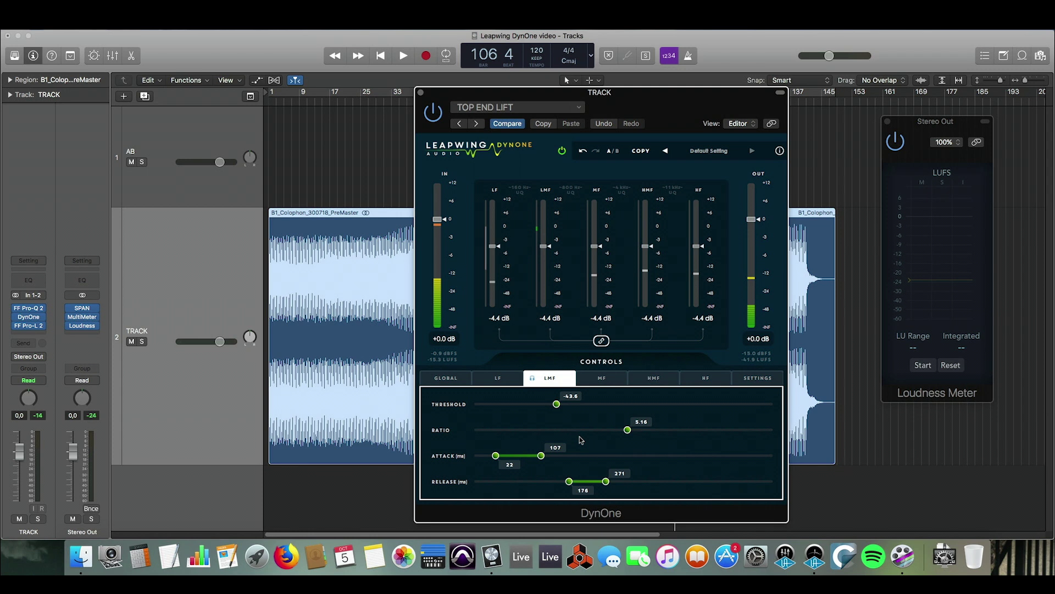
# Set the LMF band's threshold to -33.0, ratio to 4.45 and attack range to 23–134 ms during playback
pyautogui.press('space')
pyautogui.moveTo(558, 404); pyautogui.dragTo(615, 431)
pyautogui.moveTo(541, 455); pyautogui.dragTo(497, 455)
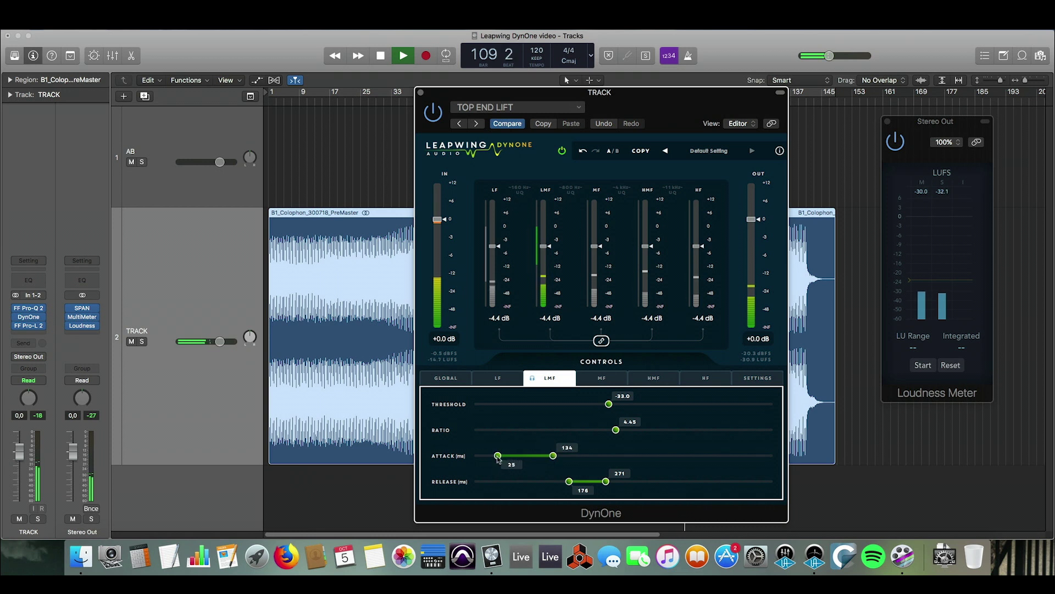
pyautogui.press('space')
# Set the LMF band's release range to 257–386 ms and listen to the soloed band
pyautogui.moveTo(568, 482); pyautogui.dragTo(606, 483)
pyautogui.press('space')
pyautogui.press('space')
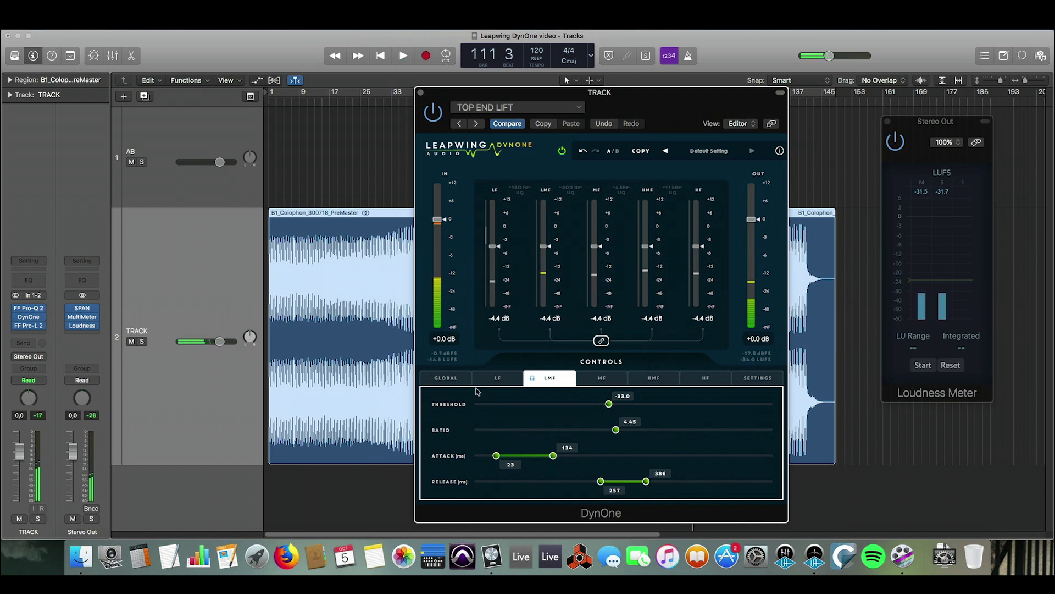
# Unsolo the LMF band and compare the sound with parallel compression off and on, leaving it enabled in the global settings
pyautogui.click(445, 378)
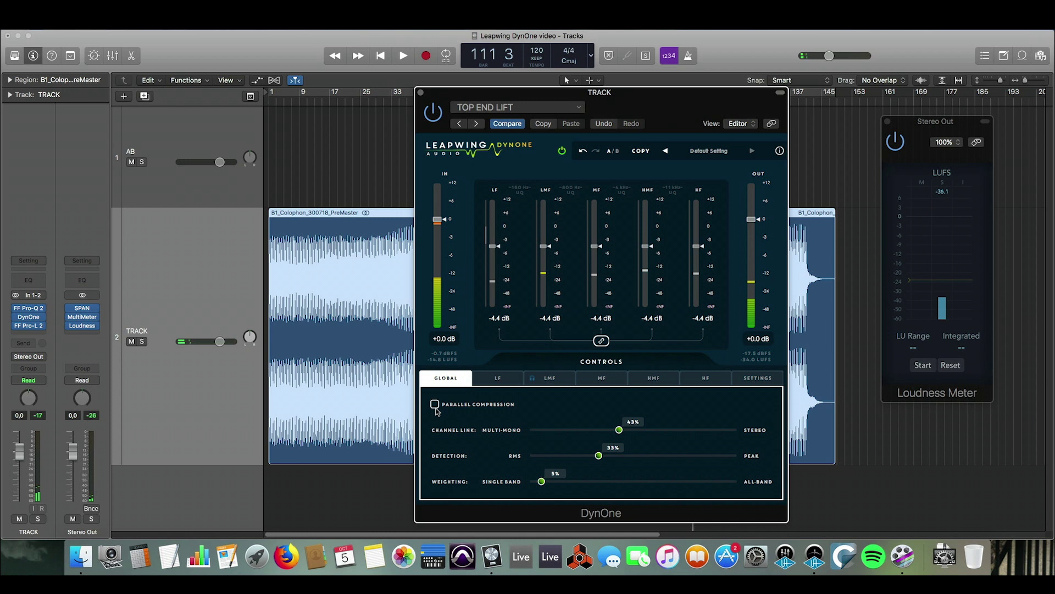
pyautogui.press('space')
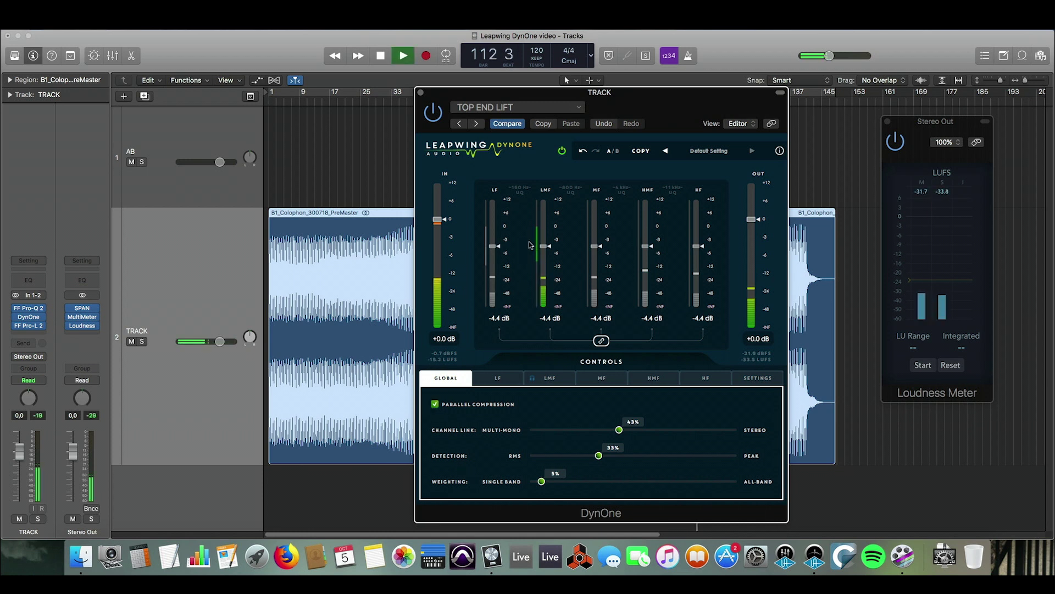
pyautogui.click(550, 378)
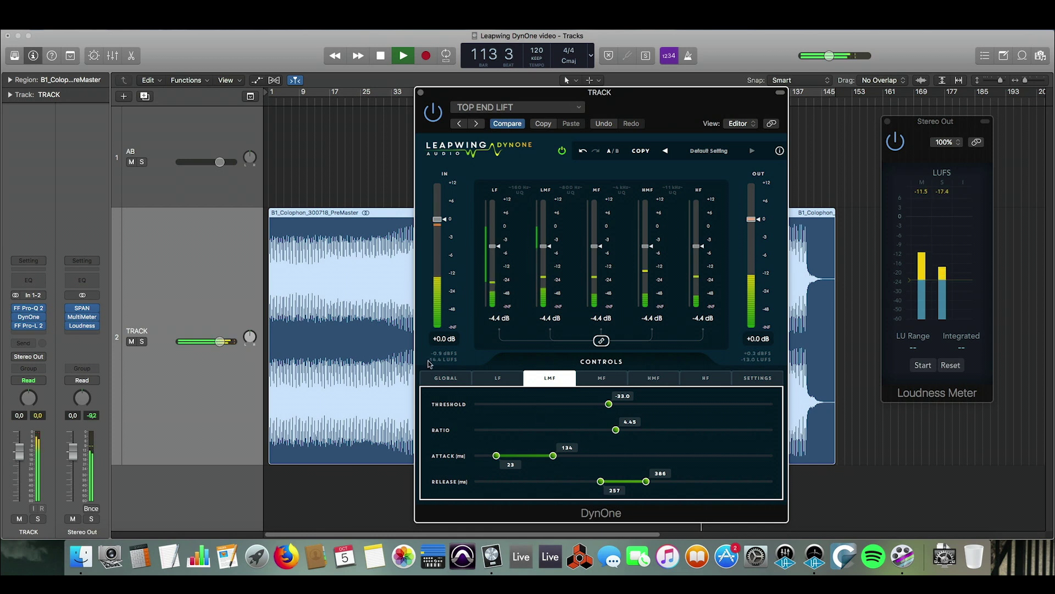
pyautogui.click(446, 377)
pyautogui.click(436, 405)
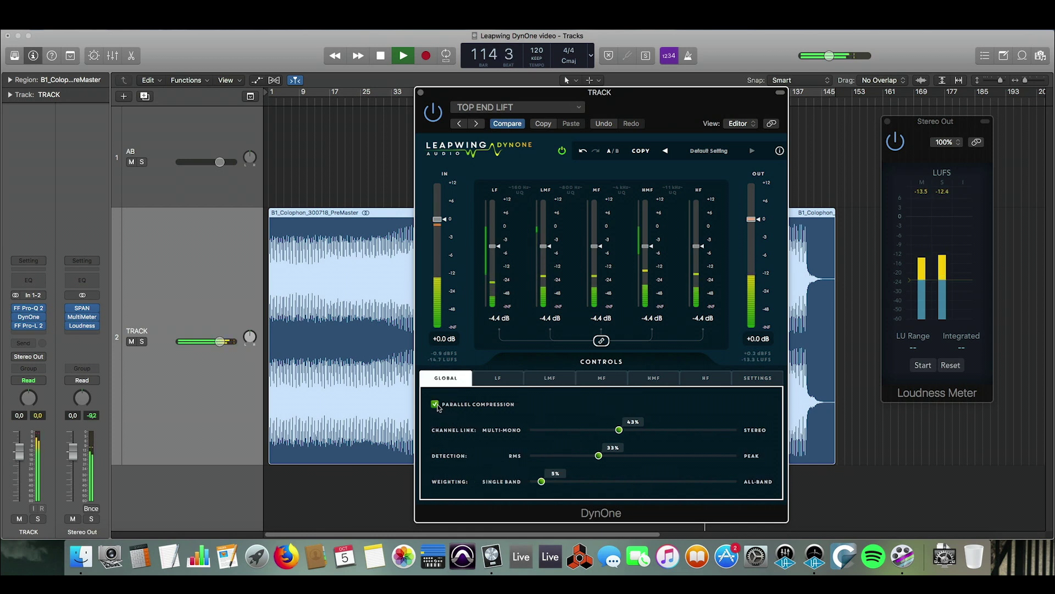
pyautogui.press('space')
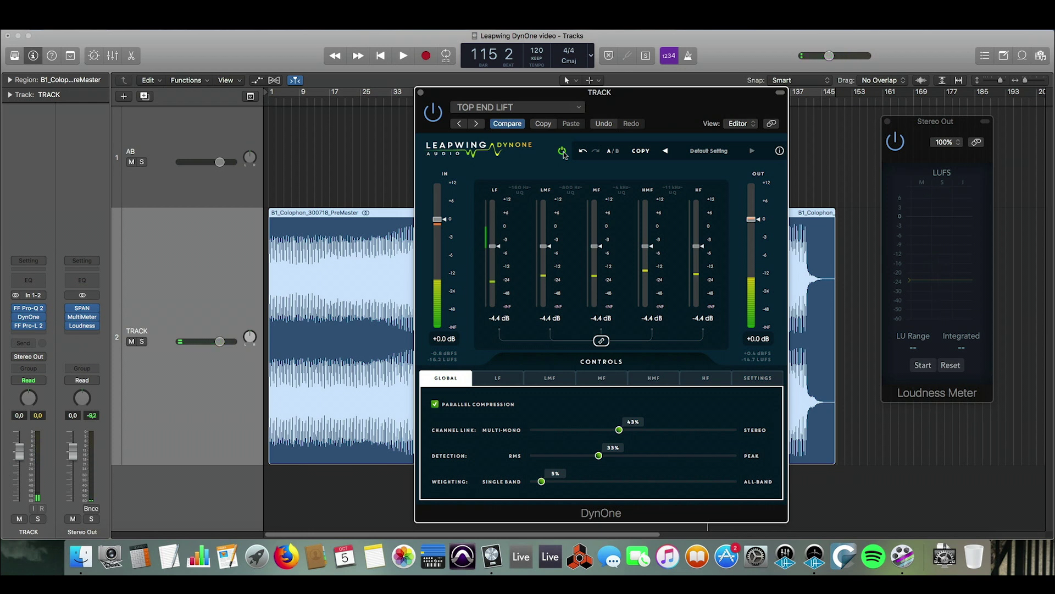
# Play the full mix and compare it with the compressor bypassed and active
pyautogui.press('space')
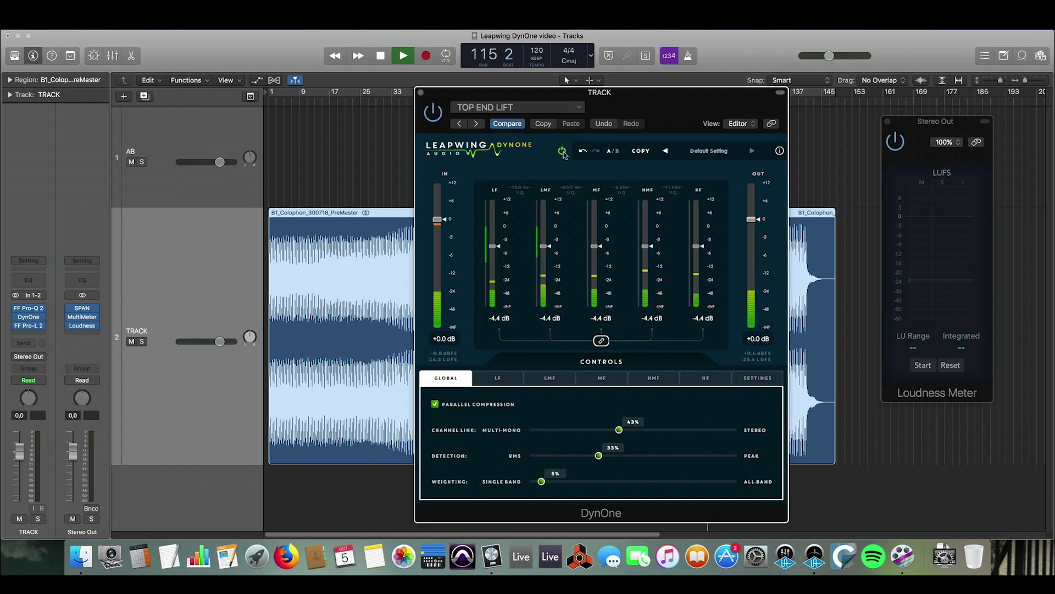
pyautogui.click(563, 151)
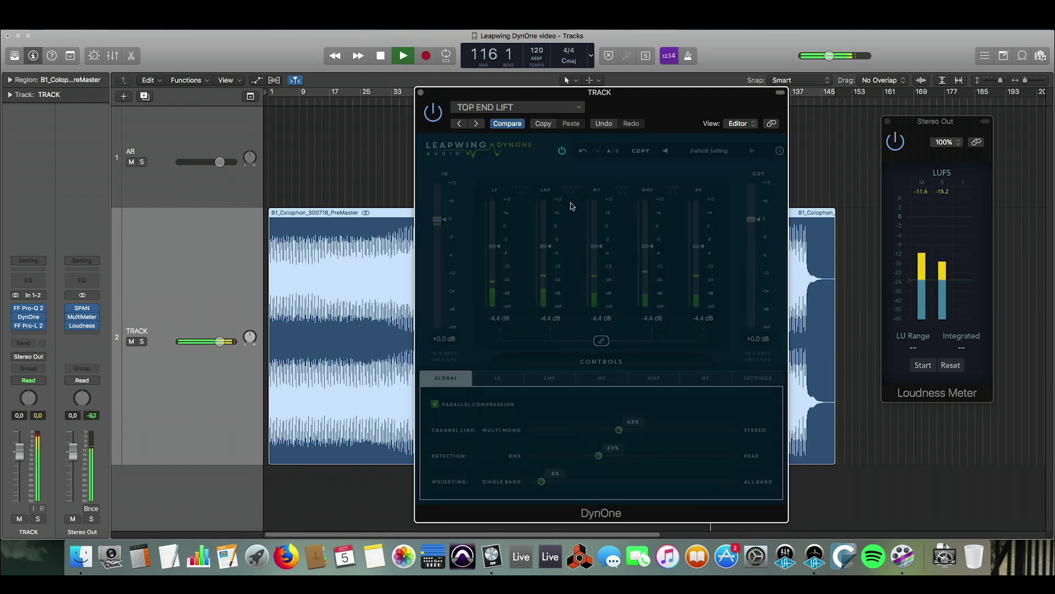
pyautogui.click(563, 151)
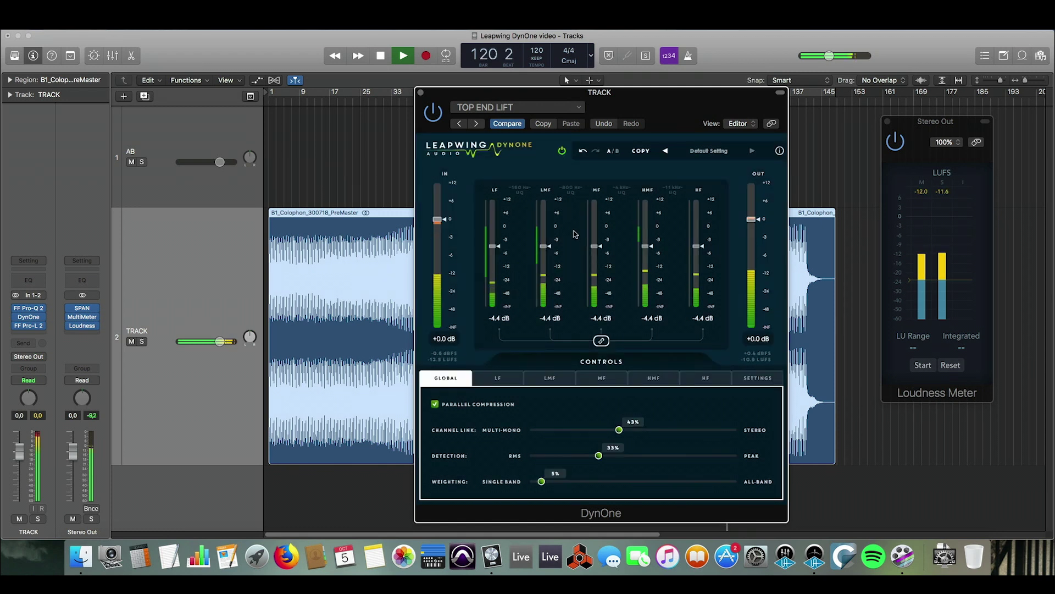
# Set the band gains to LF -4.0, LMF -4.0, MF -4.7, HMF -5.1 and HF -3.4 dB during playback
pyautogui.moveTo(647, 247); pyautogui.dragTo(493, 244)
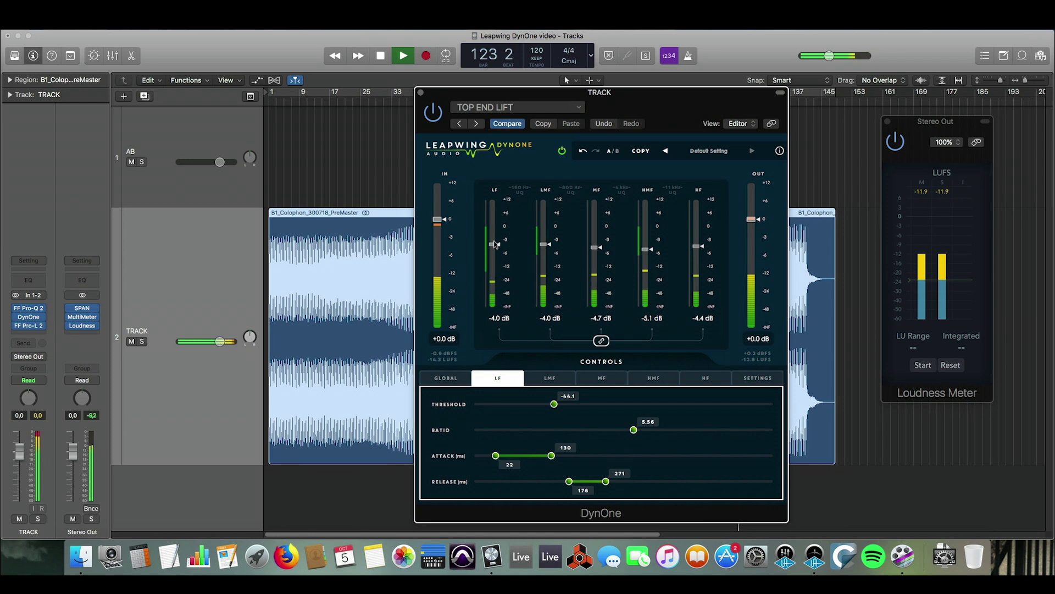
pyautogui.moveTo(697, 247); pyautogui.dragTo(697, 241)
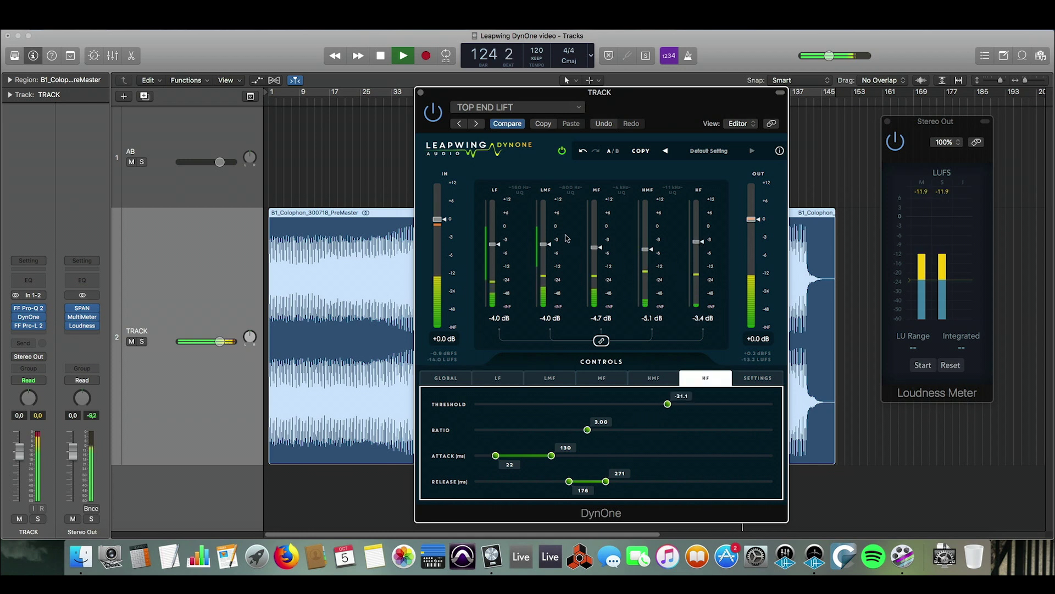
pyautogui.press('space')
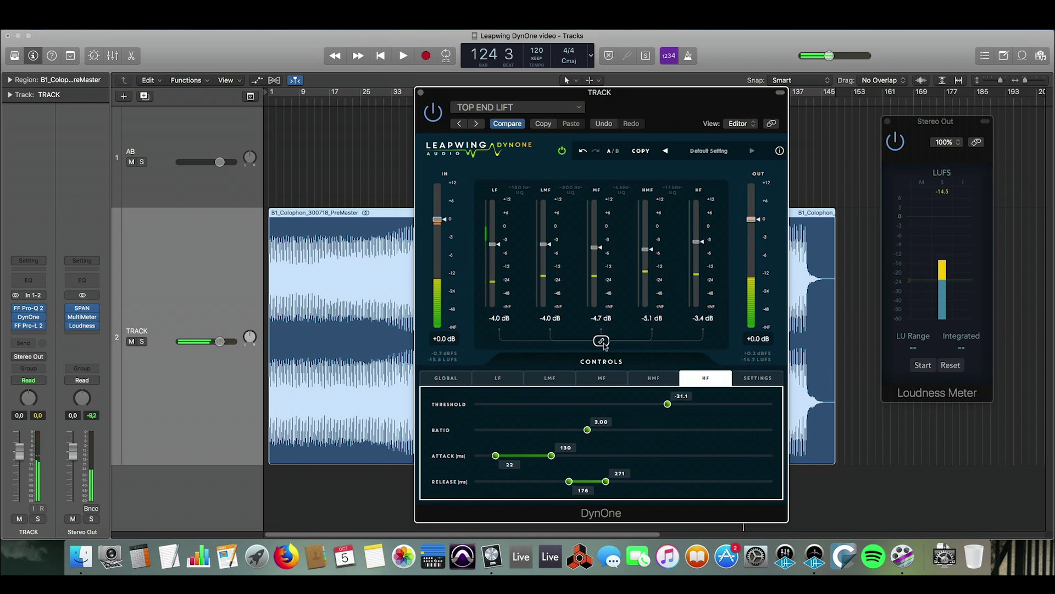
# Link the band gains, pull them almost fully down, and raise them during playback to LF/LMF -9.1, MF -9.8, HMF -10.2 and HF -8.5 dB
pyautogui.click(601, 340)
pyautogui.moveTo(545, 245); pyautogui.dragTo(542, 293)
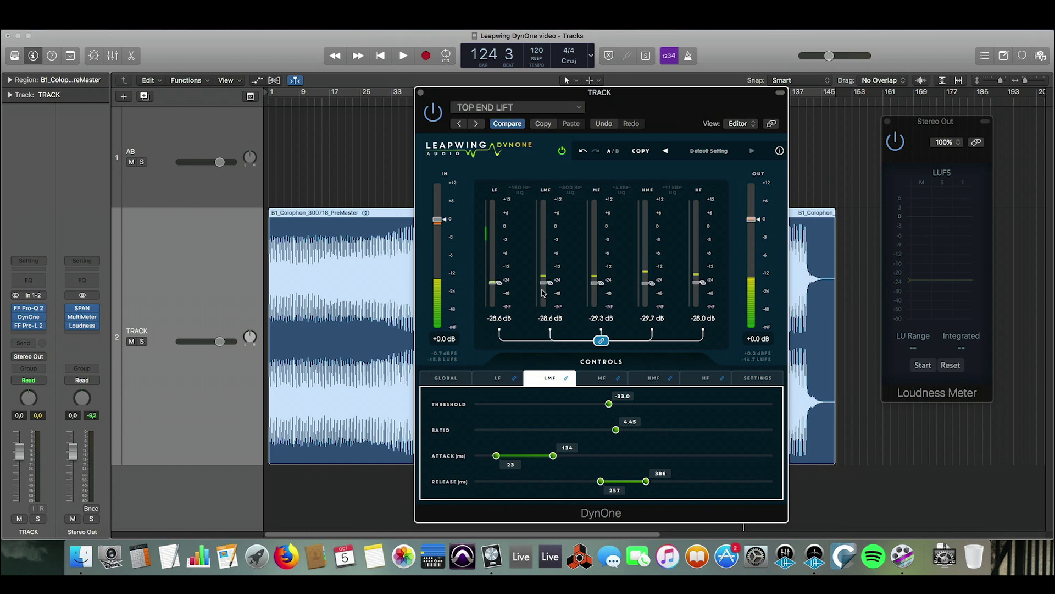
pyautogui.moveTo(542, 293); pyautogui.dragTo(542, 310)
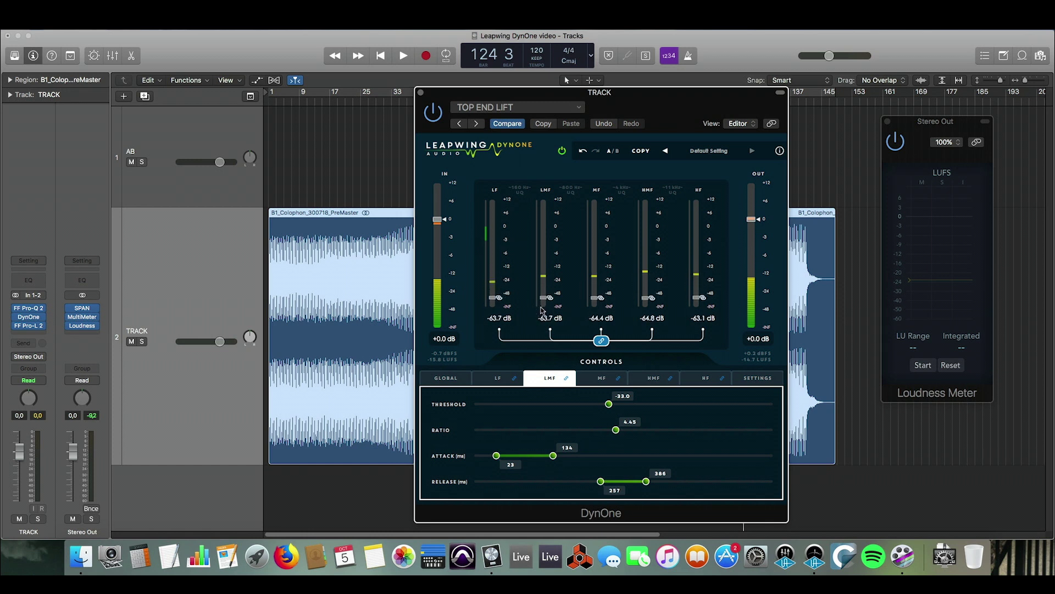
pyautogui.press('space')
pyautogui.moveTo(546, 310); pyautogui.dragTo(551, 256)
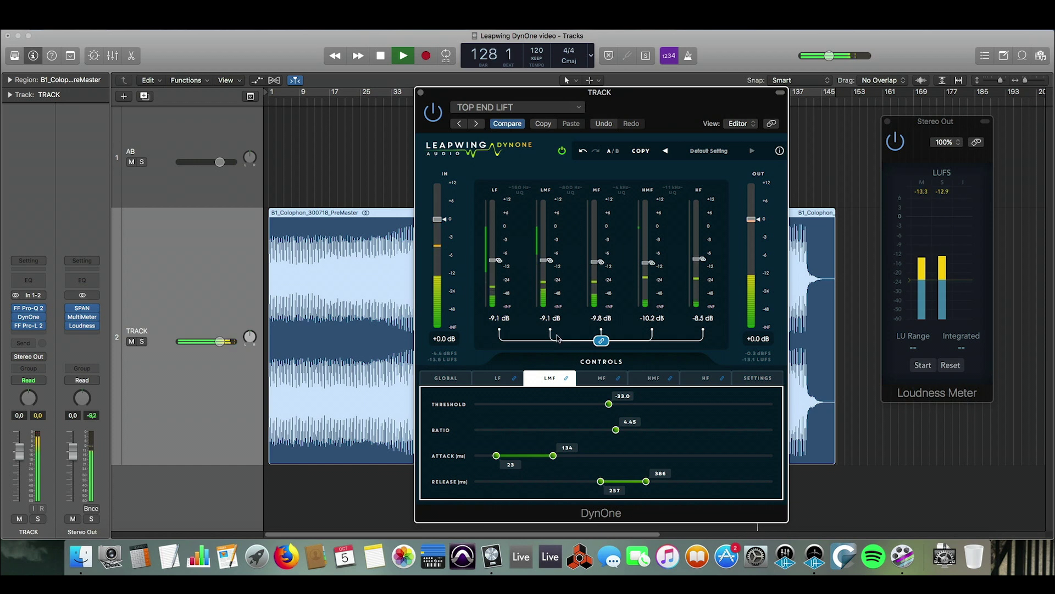
pyautogui.press('space')
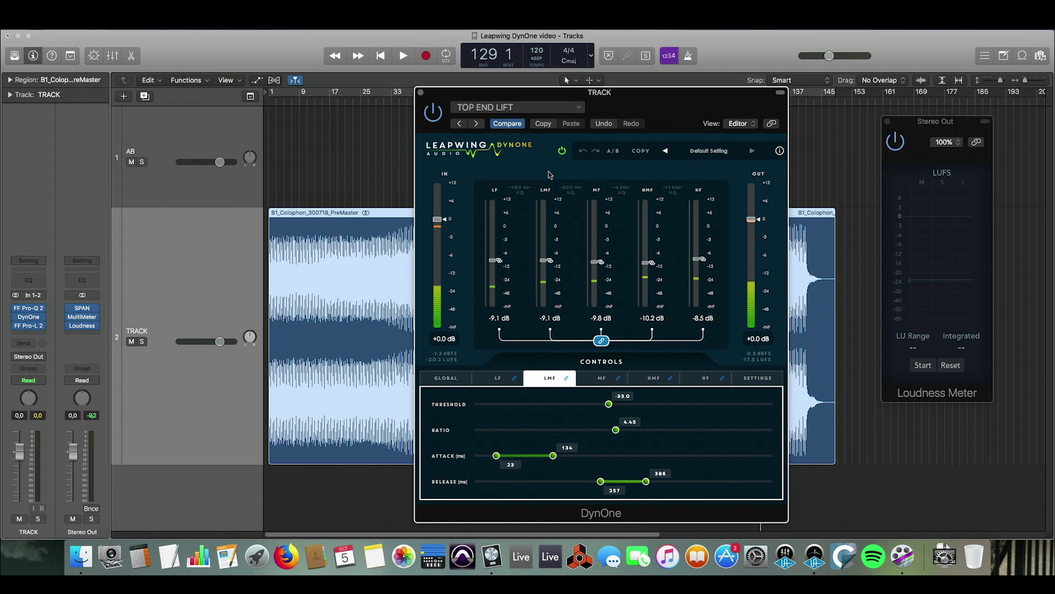
# Unlink the bands and set the gains individually to LF -6.5, LMF -6.4, MF -5.0, HMF -6.5 and HF -5.0 dB during playback
pyautogui.press('space')
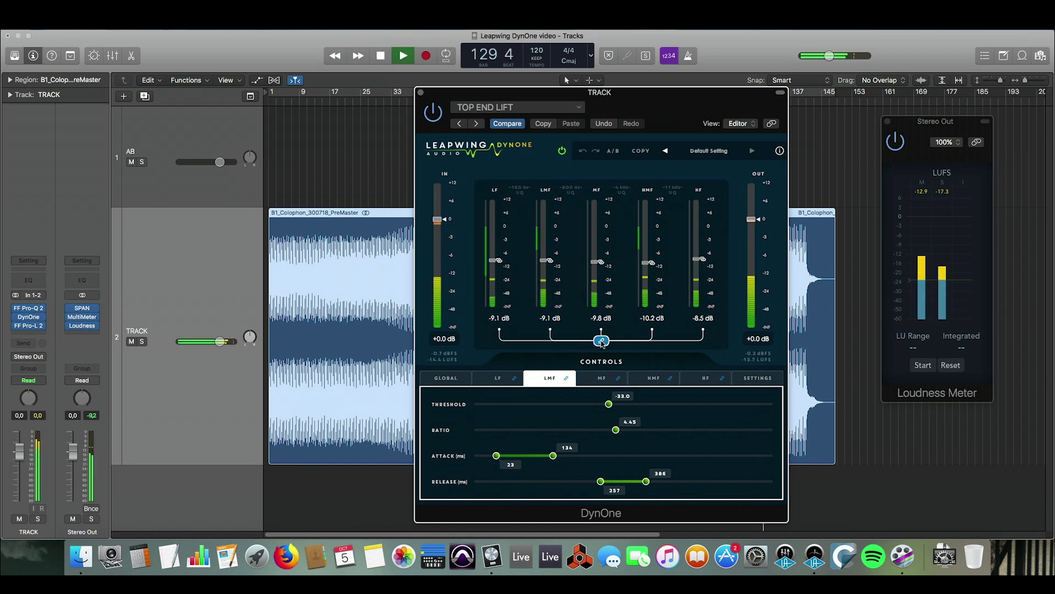
pyautogui.moveTo(543, 260); pyautogui.dragTo(544, 254)
pyautogui.moveTo(606, 405); pyautogui.dragTo(592, 406)
pyautogui.click(654, 378)
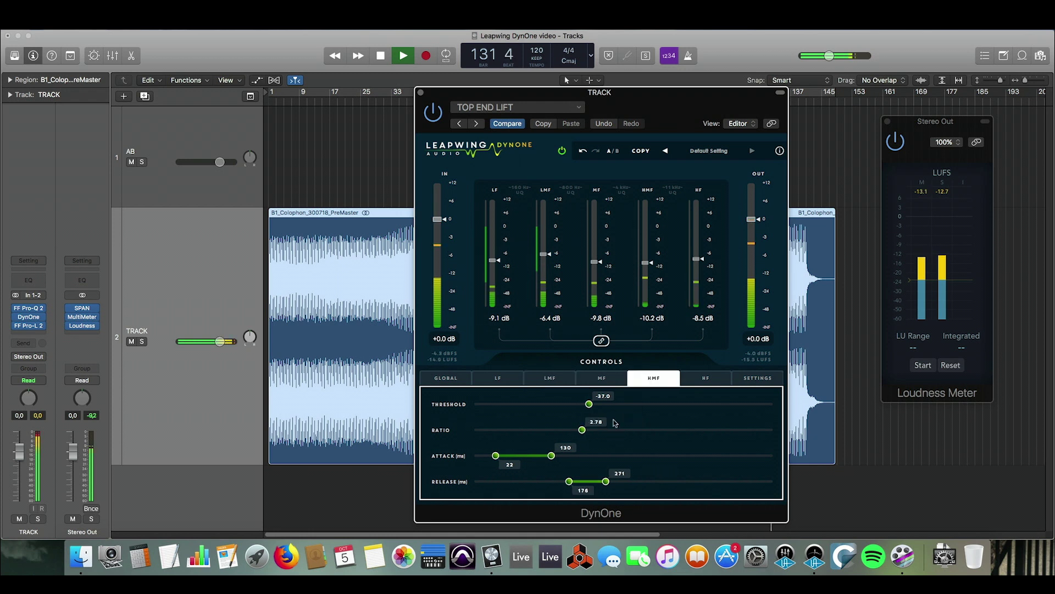
pyautogui.moveTo(608, 411); pyautogui.dragTo(620, 411)
pyautogui.moveTo(646, 263); pyautogui.dragTo(697, 248)
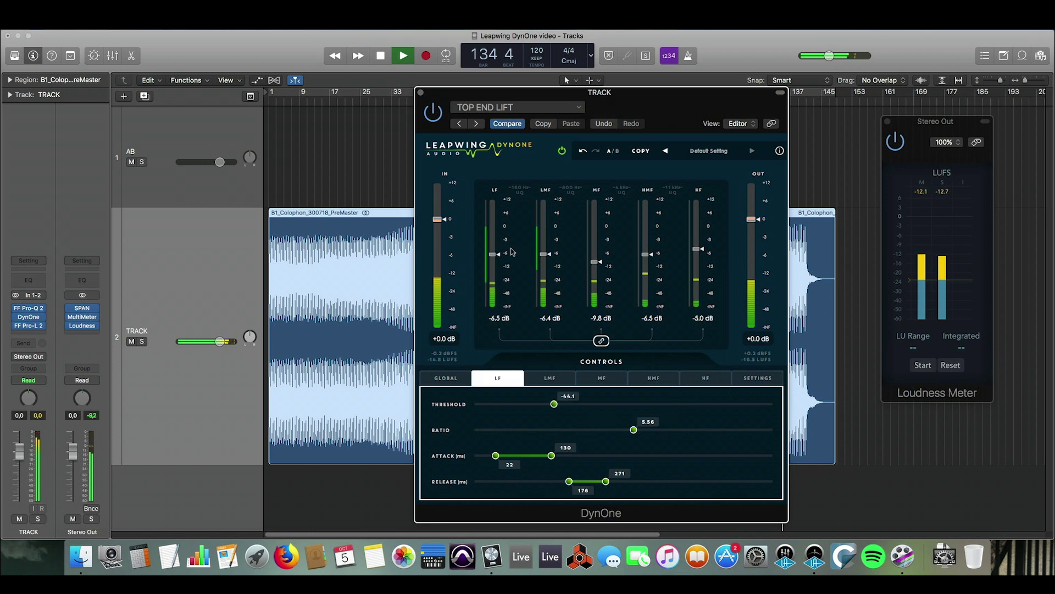
pyautogui.moveTo(590, 257); pyautogui.dragTo(590, 243)
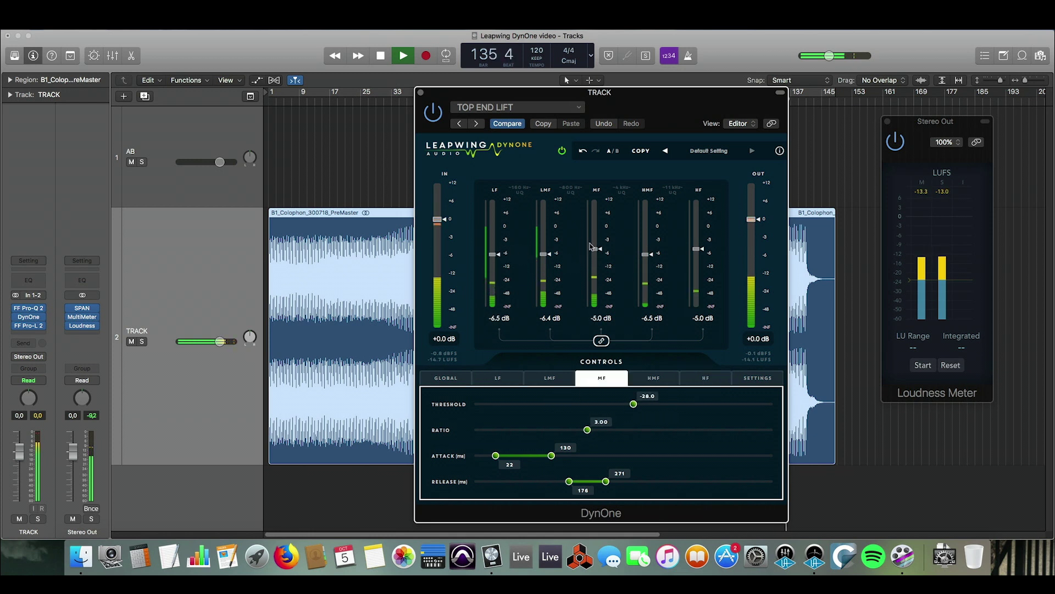
# Relink the bands, lower all gains together to about -6.1 dB on MF, and switch to the other A/B setting
pyautogui.click(601, 340)
pyautogui.moveTo(600, 249); pyautogui.dragTo(602, 259)
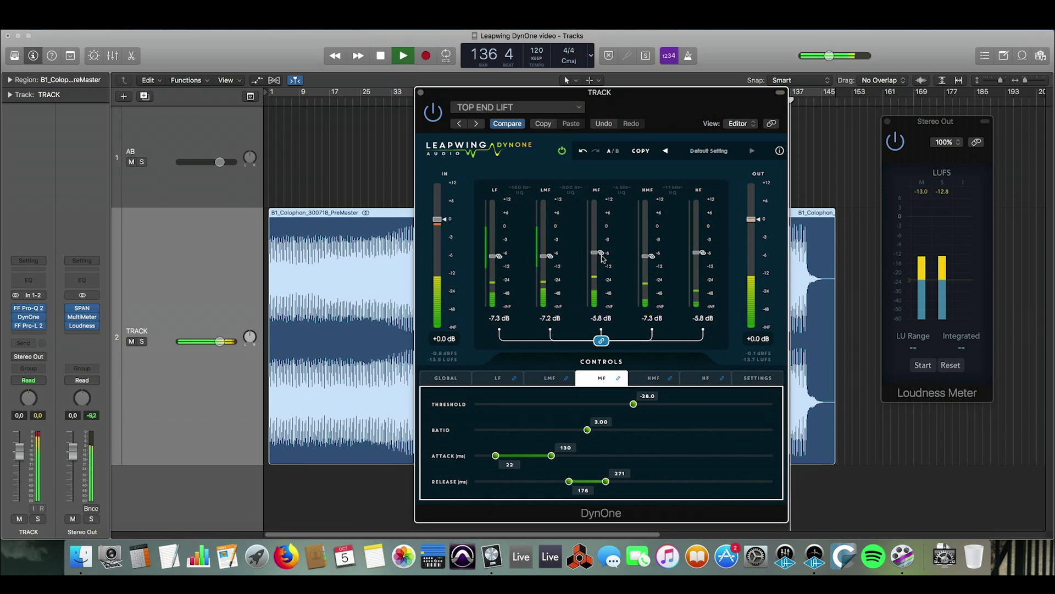
pyautogui.click(613, 152)
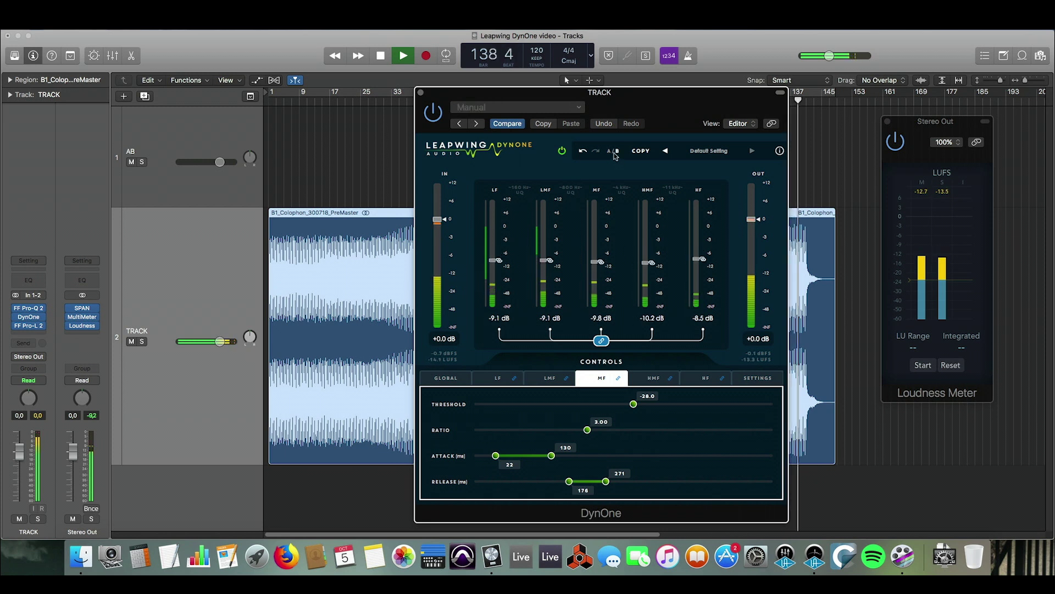
# Move the compressor window off the ruler, restart playback from about bar 81, and move the window back
pyautogui.moveTo(502, 98); pyautogui.dragTo(216, 113)
pyautogui.press('space')
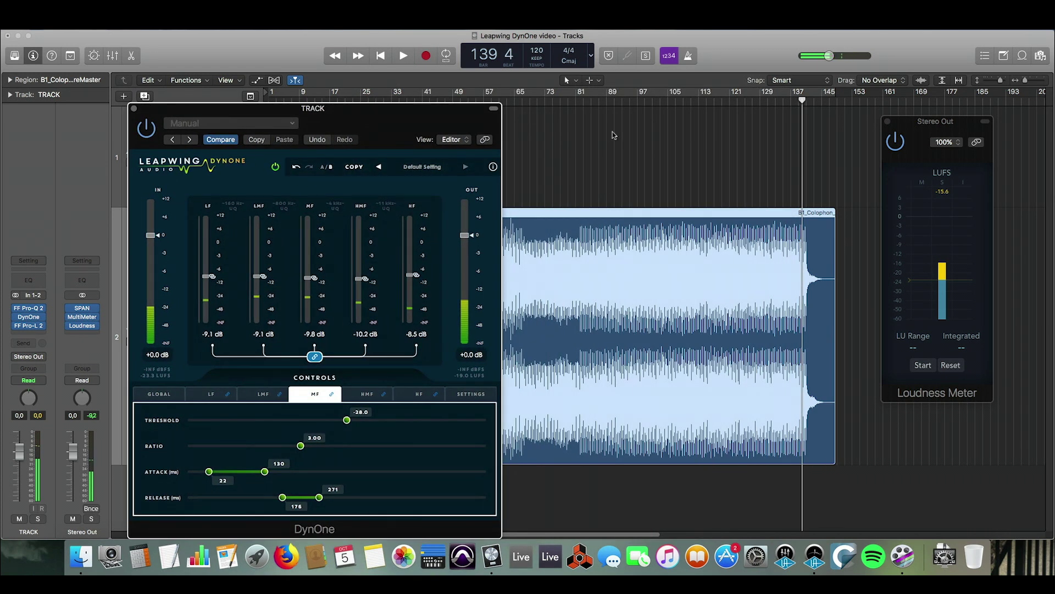
pyautogui.click(582, 105)
pyautogui.press('space')
pyautogui.moveTo(311, 108); pyautogui.dragTo(593, 103)
# Compare the bypassed and active compressor, and raise the other A/B setting's linked gains to -7.3 dB on LF and -8.0 dB on MF
pyautogui.click(558, 162)
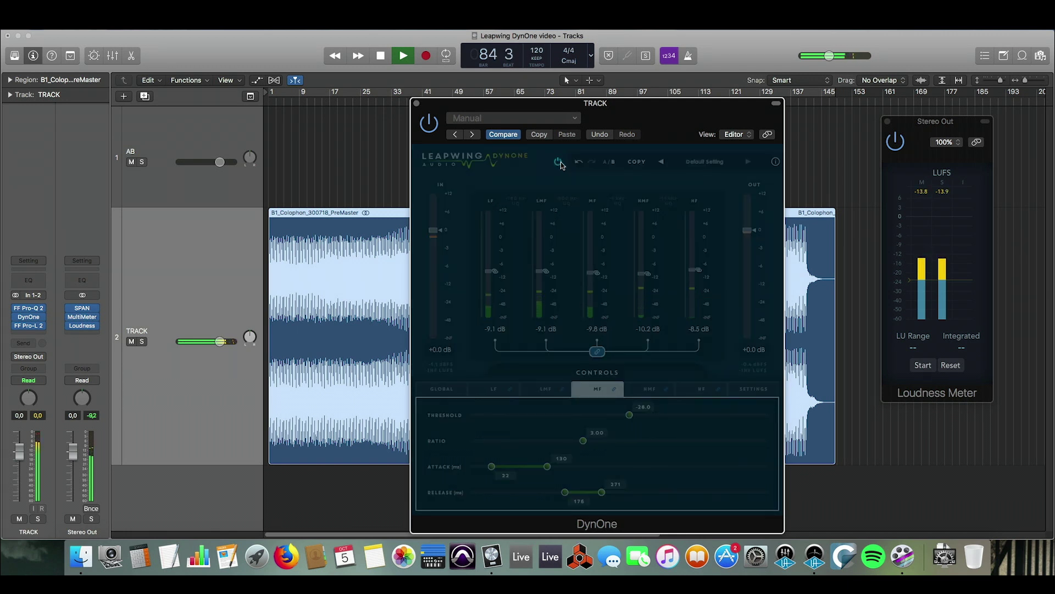
pyautogui.click(558, 163)
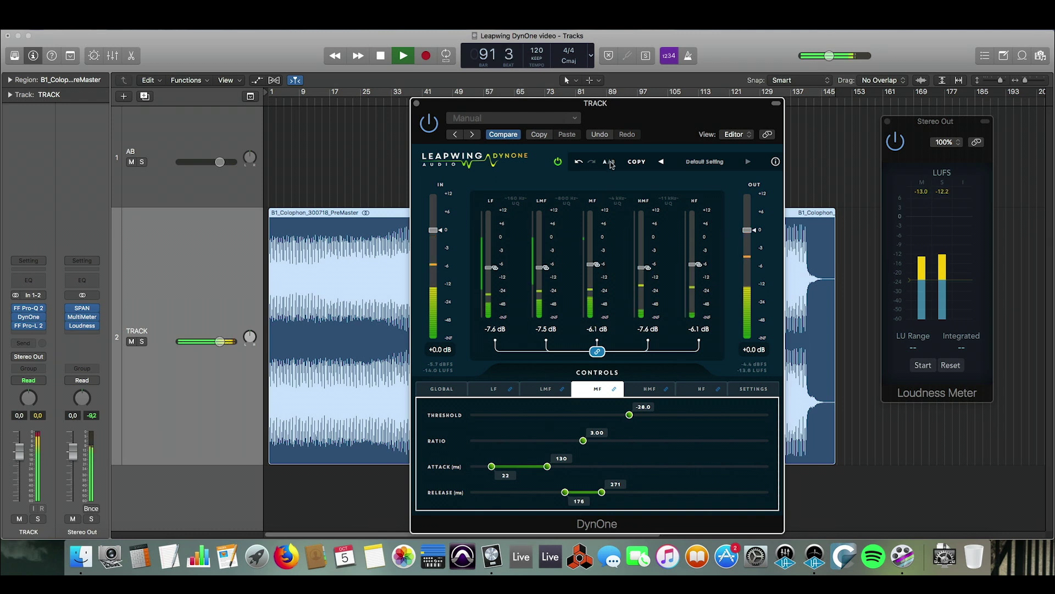
pyautogui.press('space')
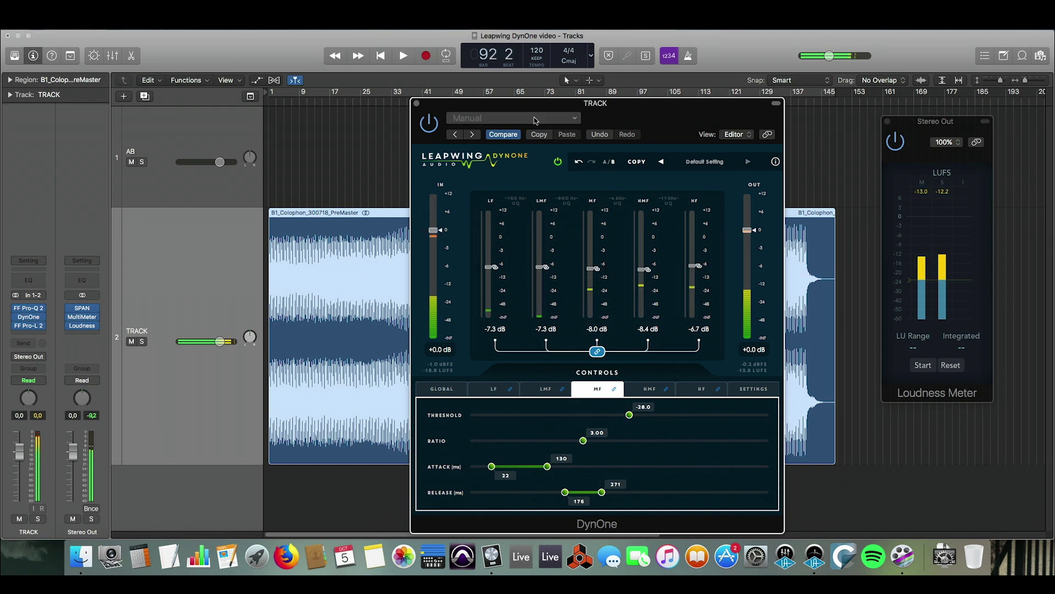
# Restart playback from about bar 82 and compare the bypassed compressor with the active one
pyautogui.moveTo(546, 105); pyautogui.dragTo(241, 93)
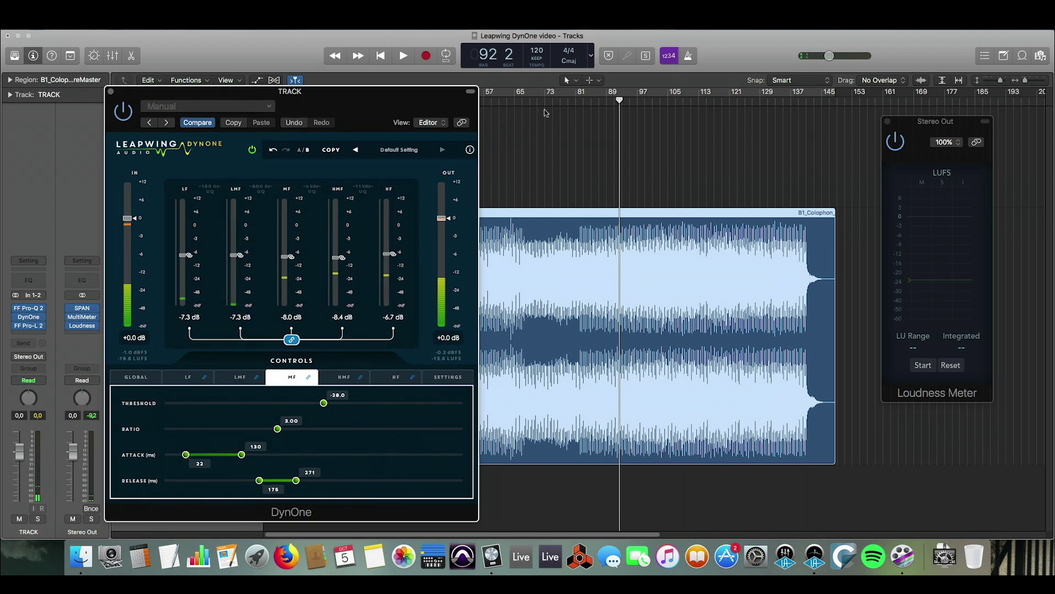
pyautogui.doubleClick(586, 102)
pyautogui.moveTo(304, 92); pyautogui.dragTo(371, 85)
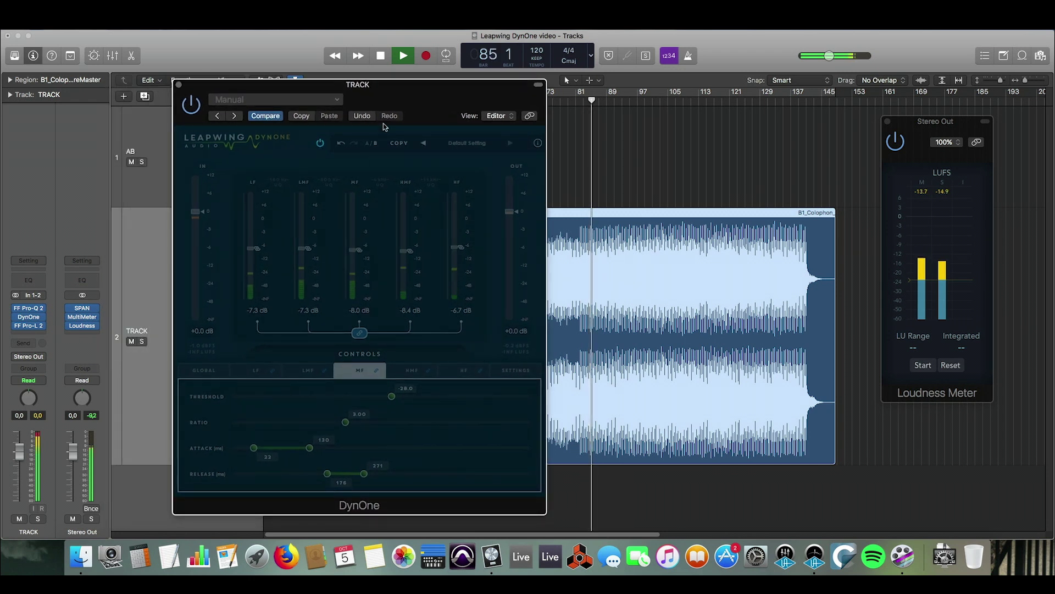
pyautogui.click(321, 144)
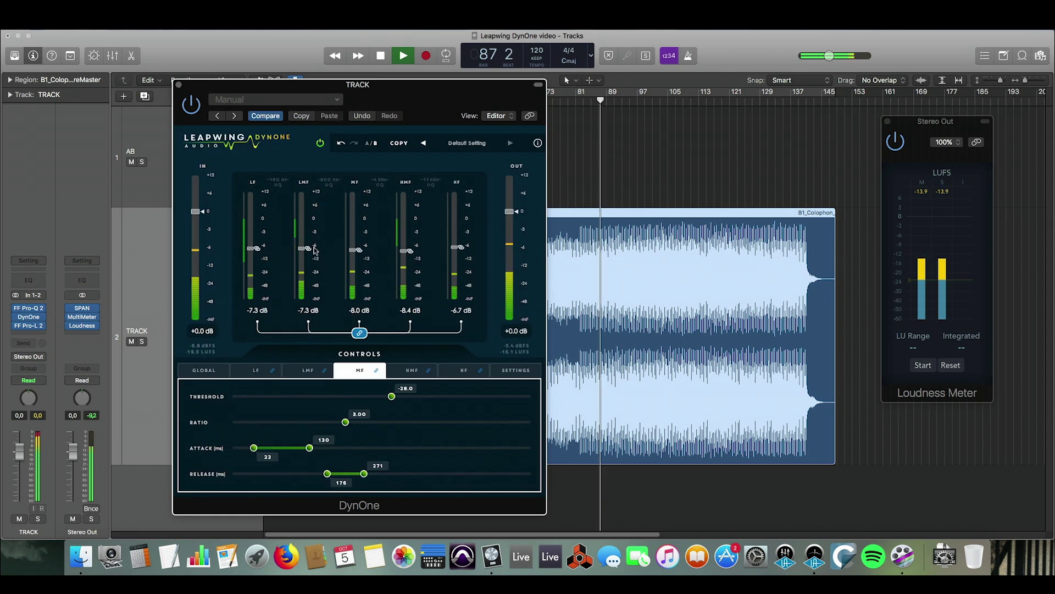
# Set the unlinked LF gain to -5.9 dB and LMF to -6.5 dB, and relink the bands to lower all gains by 1.5 dB
pyautogui.click(360, 333)
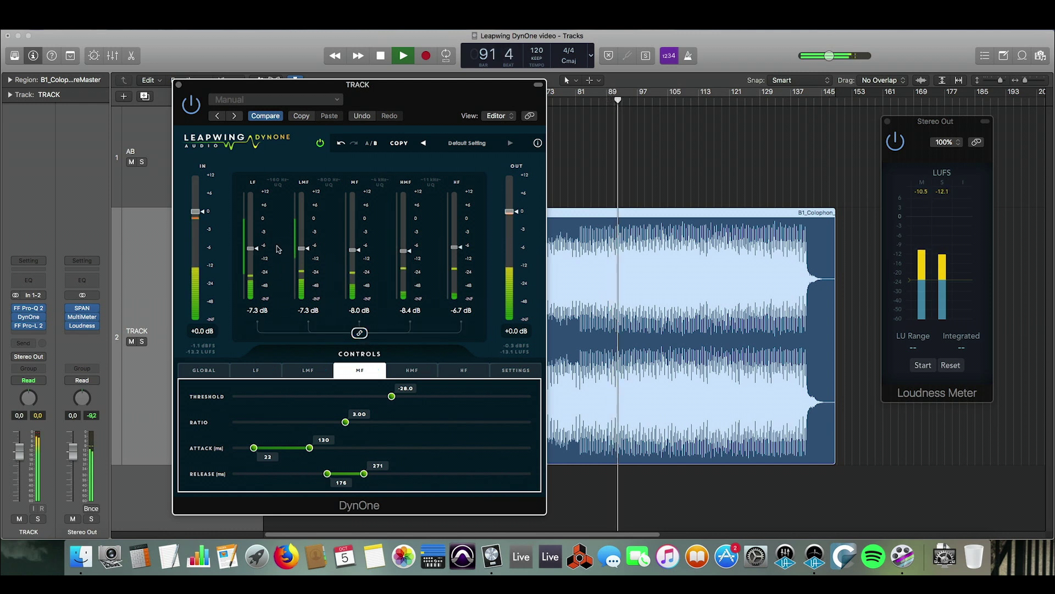
pyautogui.moveTo(254, 248); pyautogui.dragTo(297, 248)
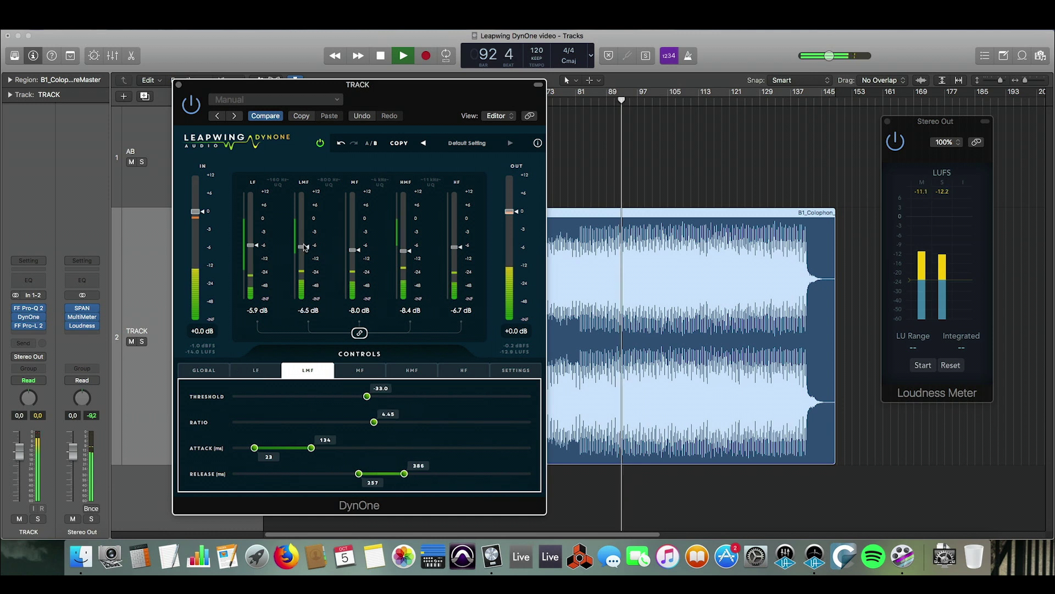
pyautogui.click(359, 332)
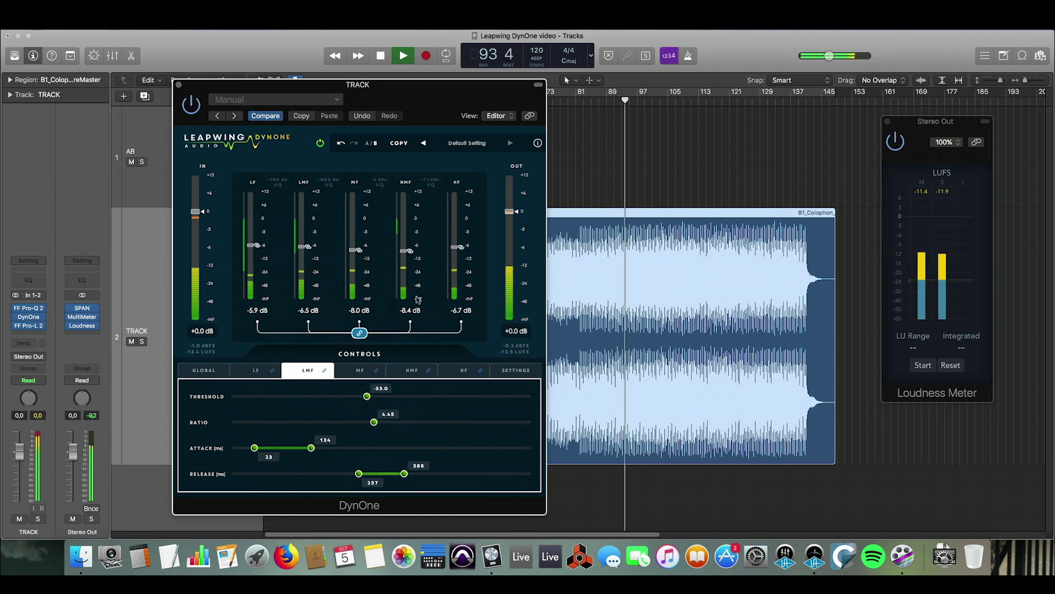
pyautogui.moveTo(408, 251); pyautogui.dragTo(409, 259)
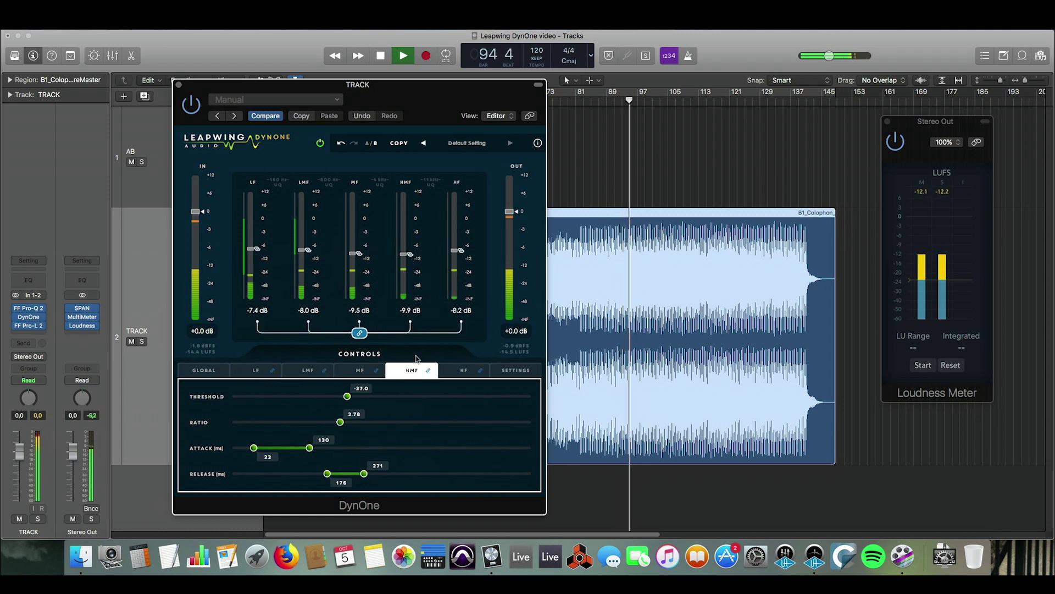
pyautogui.press('space')
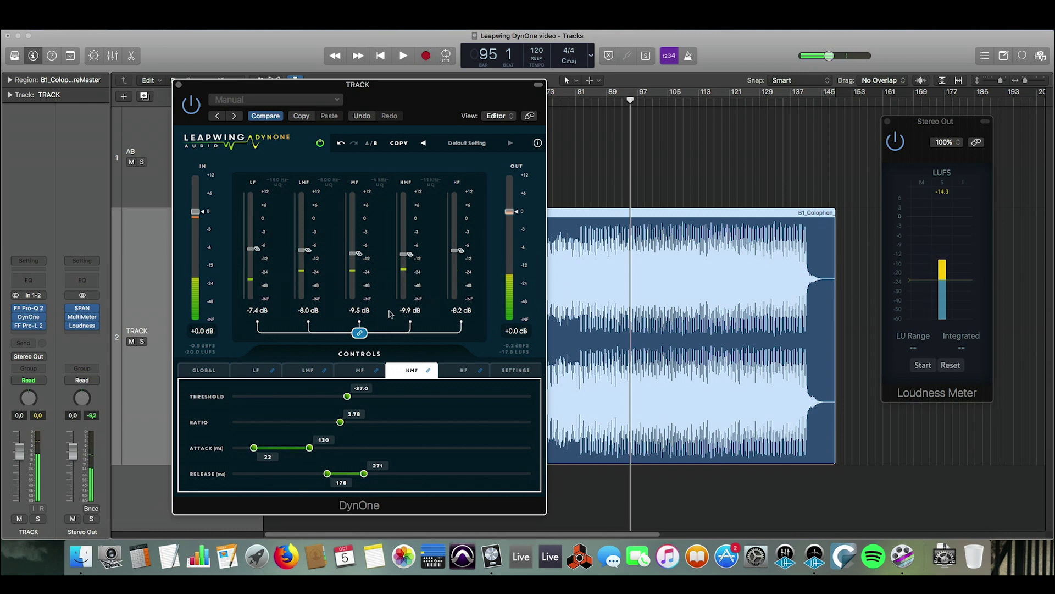